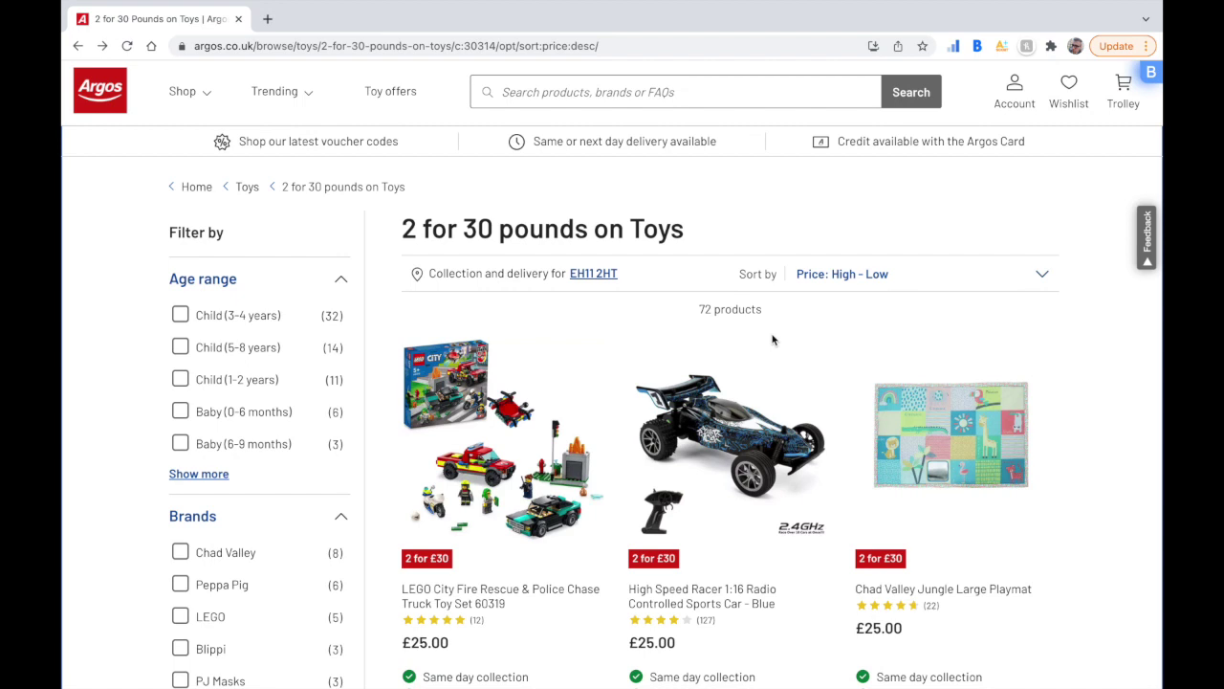
- Search Amazon UK for the LEGO City Fire Rescue & Police Chase Truck set 60319
scroll(722, 409, "up", 1)
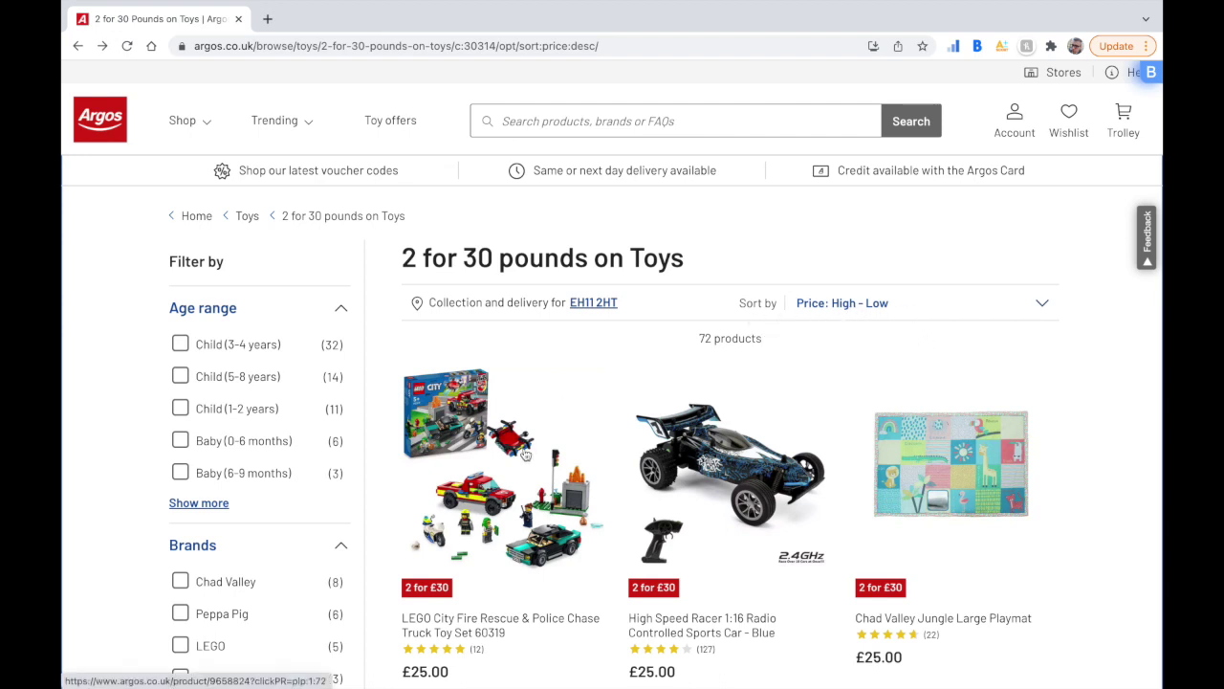
scroll(525, 456, "down", 1)
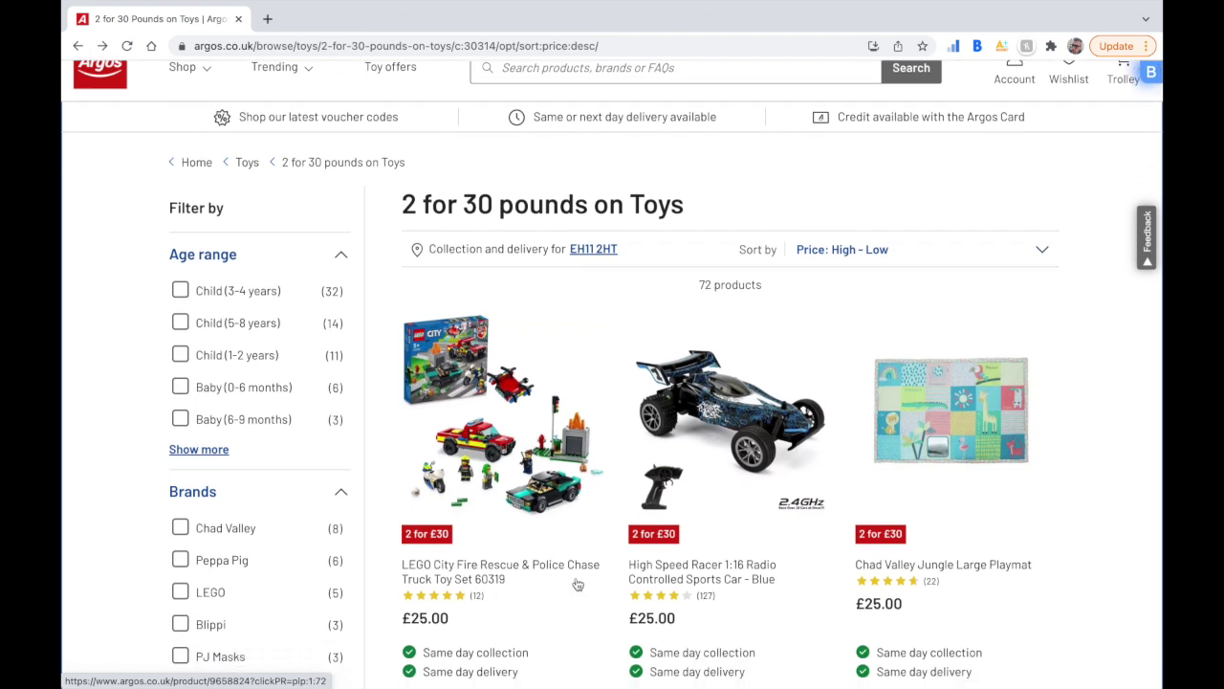
scroll(577, 584, "down", 1)
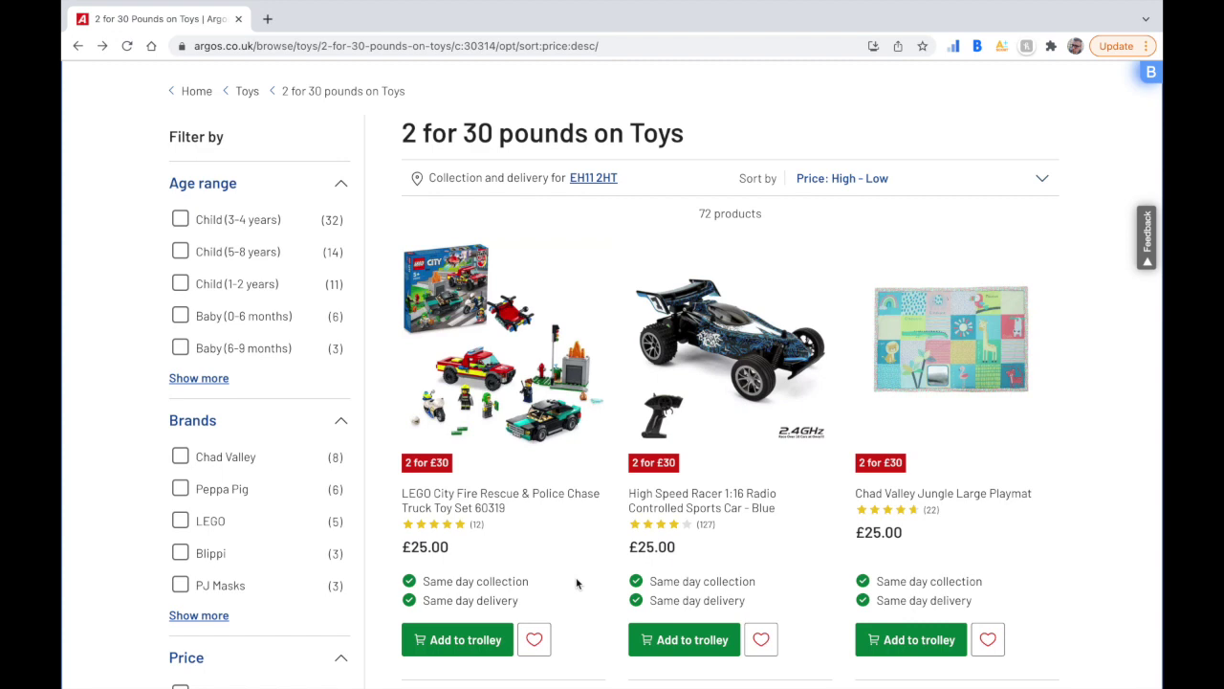
right_click(475, 499)
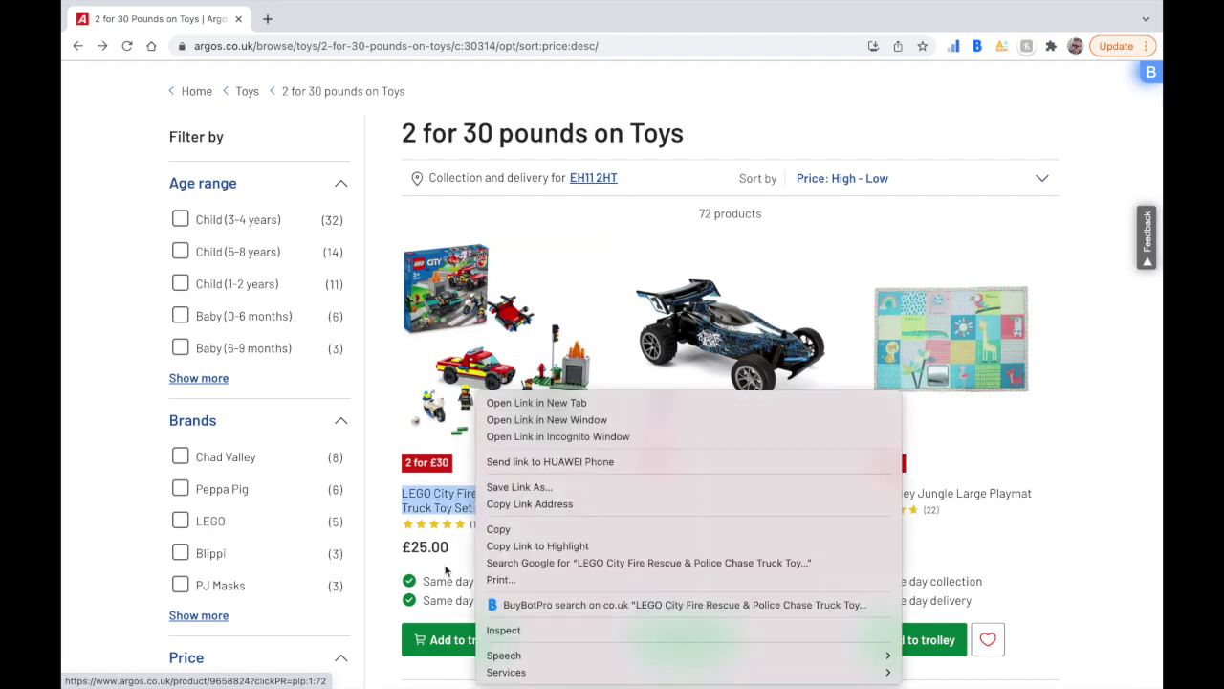
left_click(603, 609)
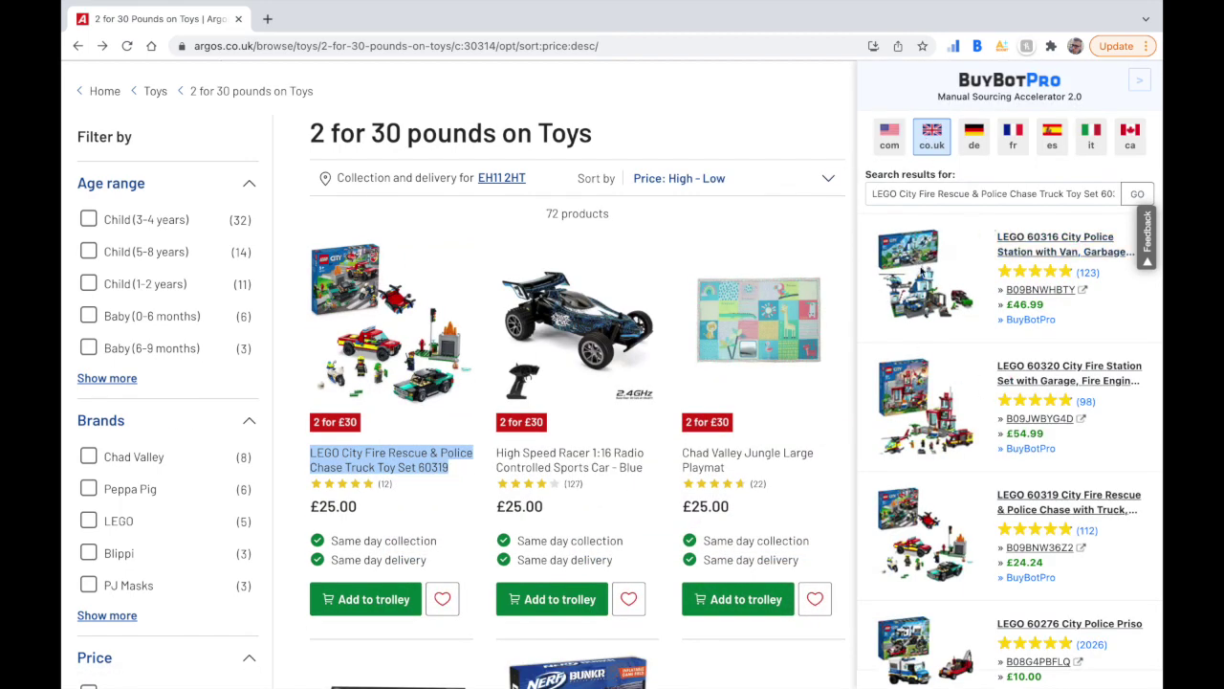
- Browse the carousel photos of the LEGO 60319 match, priced £24.24 with BSR 13,353
scroll(995, 428, "down", 1)
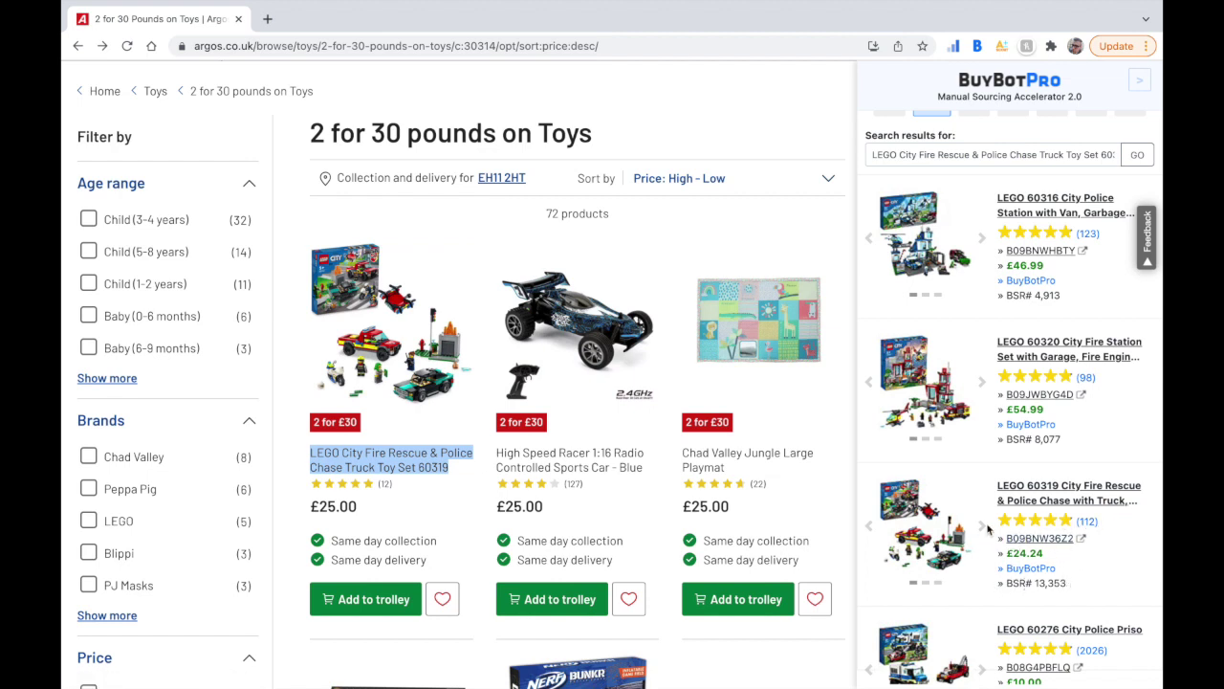
left_click(871, 528)
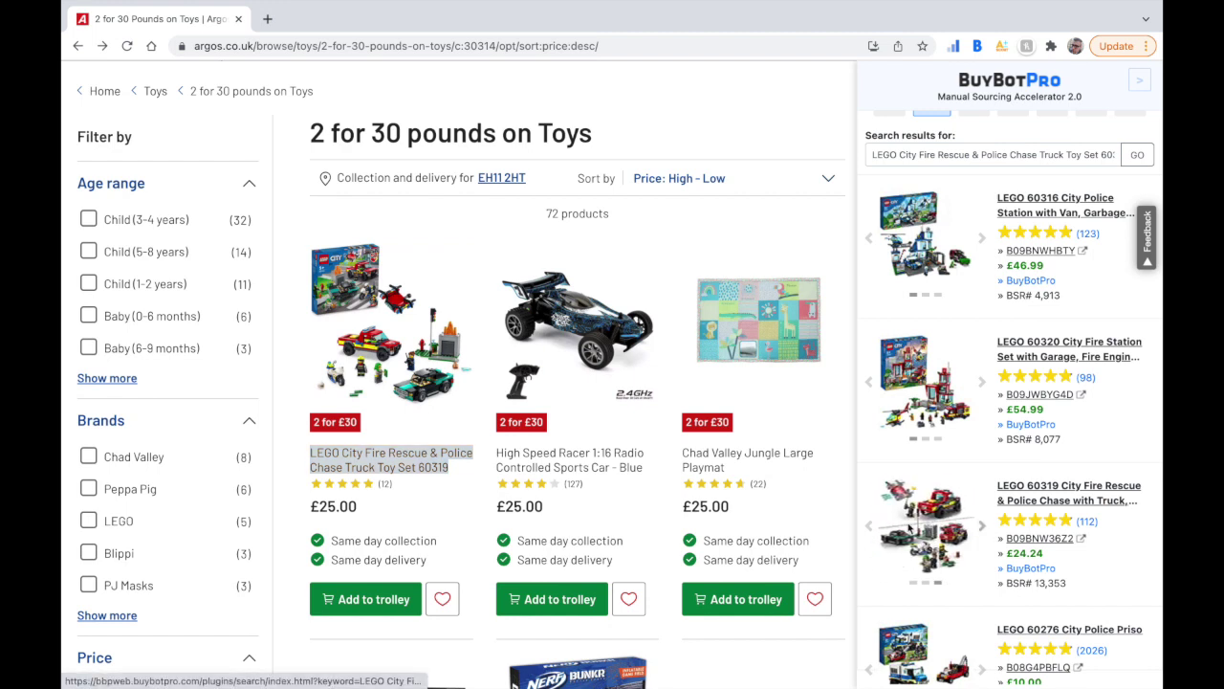
left_click(871, 529)
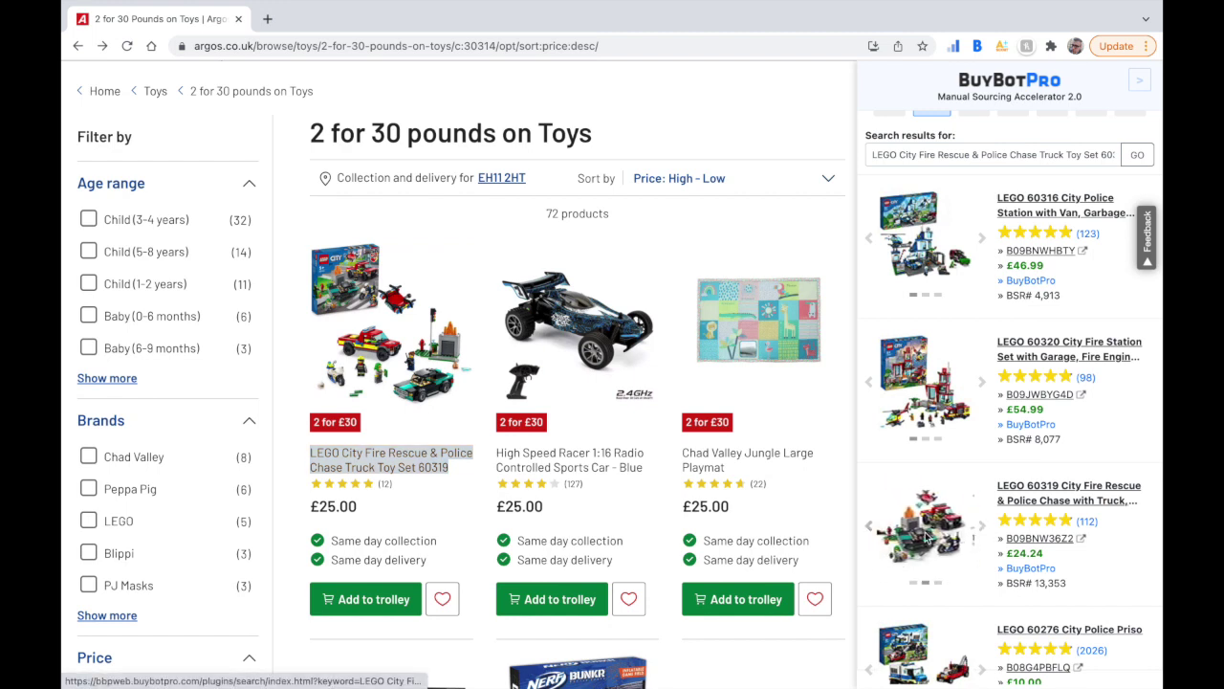
- Analyse LEGO 60319 at a £15.00 buy price, giving 19.53% ROI and £2.93 profit
left_click(1041, 499)
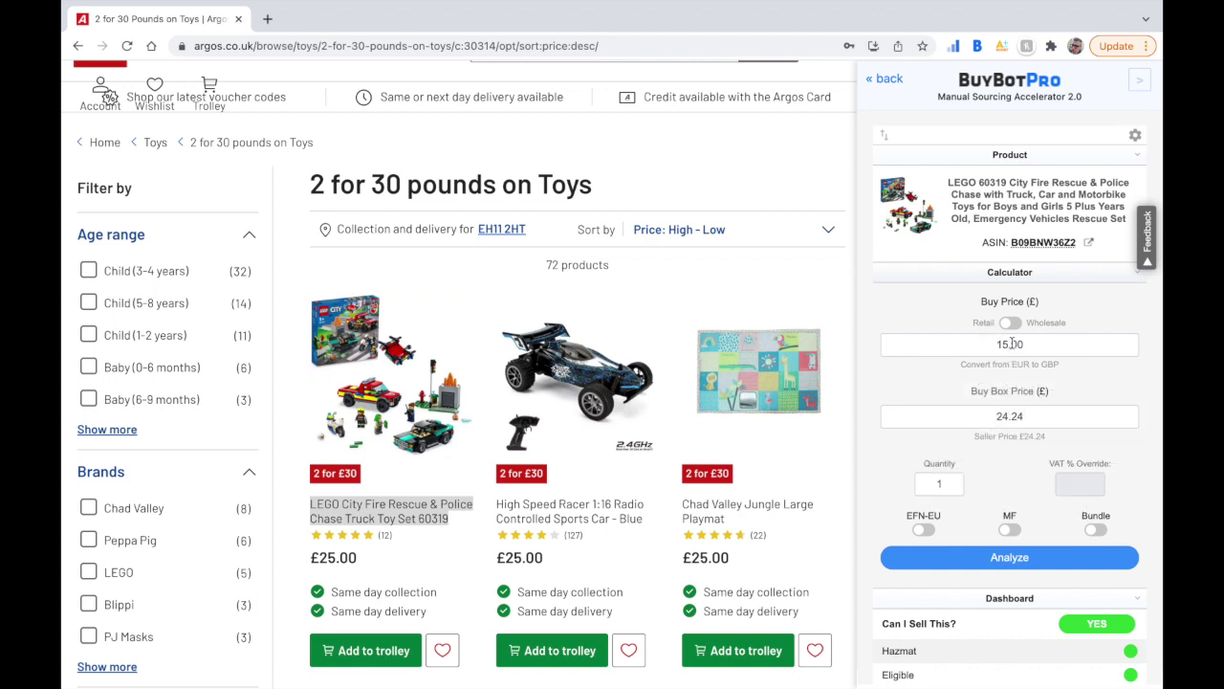
left_click(1024, 563)
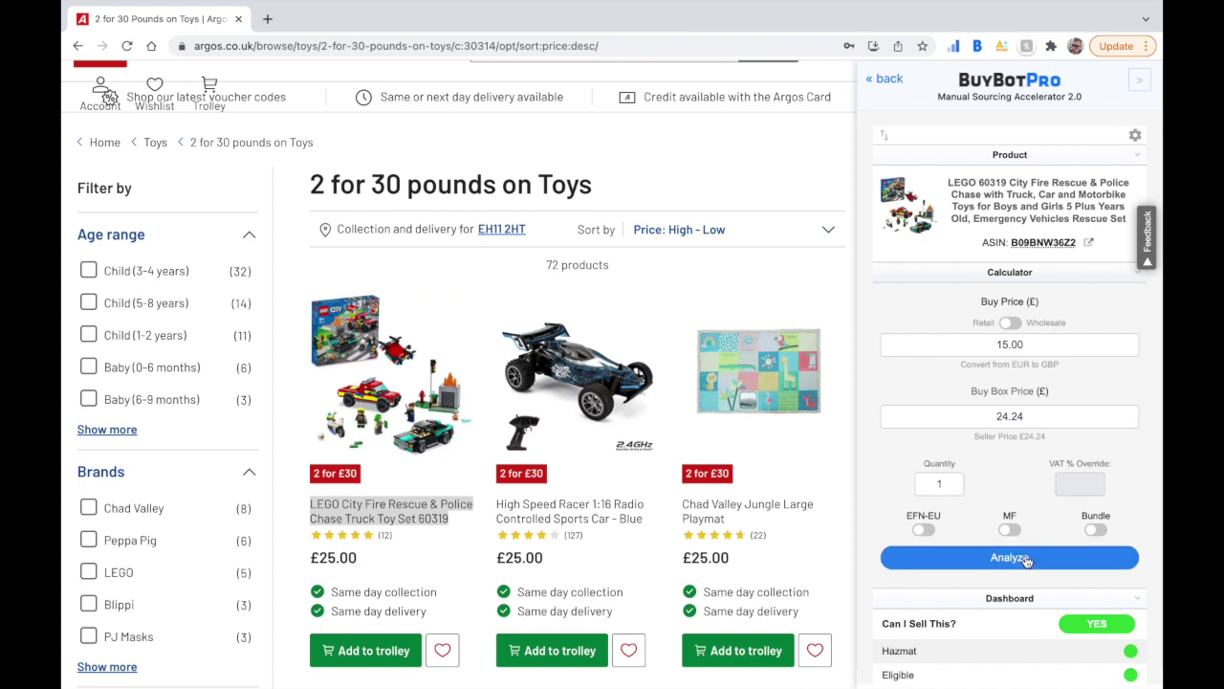
left_click(1027, 562)
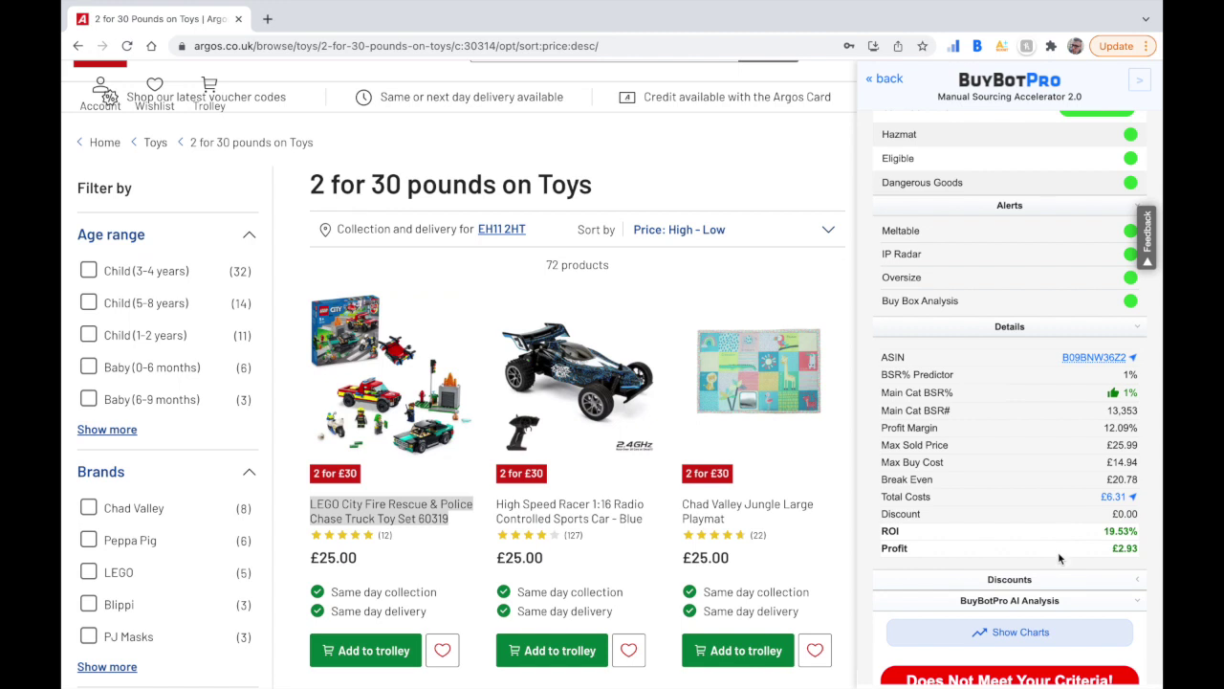
- Review the analysis results and bring up the 90-day price and BSR history charts
scroll(1059, 562, "down", 5)
scroll(1059, 562, "down", 1)
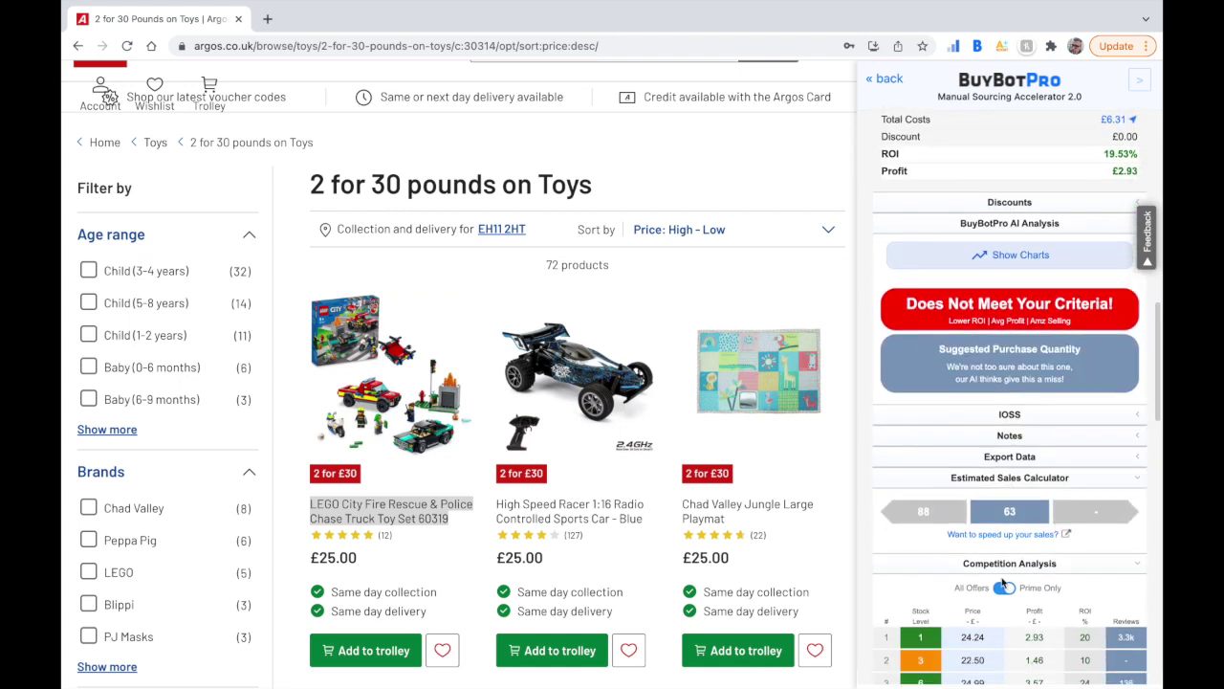
scroll(1056, 564, "down", 4)
scroll(1003, 581, "up", 8)
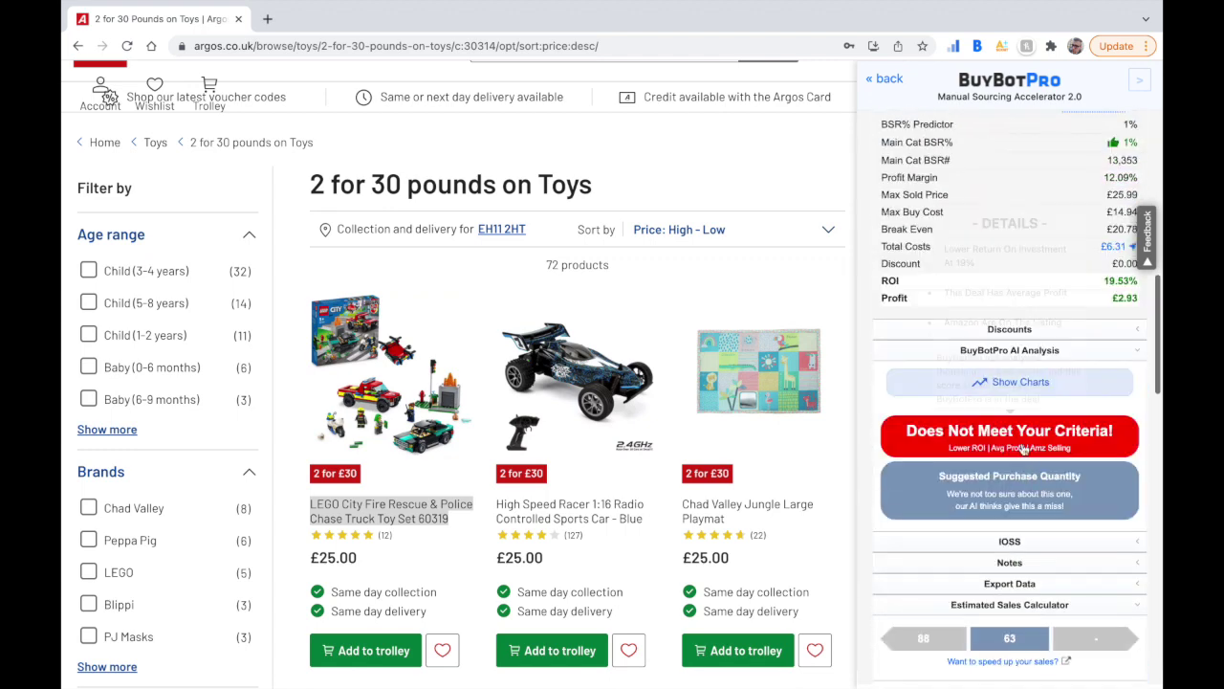
left_click(1027, 382)
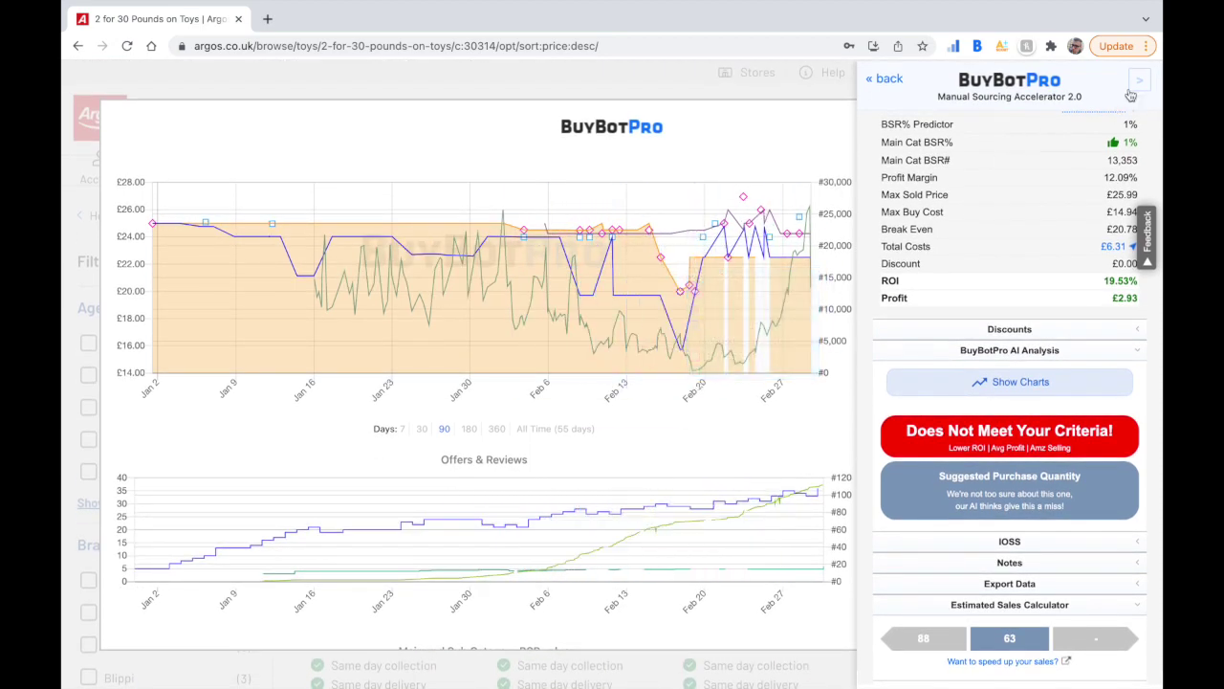
- Collapse the sidebar and close the LEGO 60319 chart modal, returning to the Argos listing
scroll(1058, 286, "up", 4)
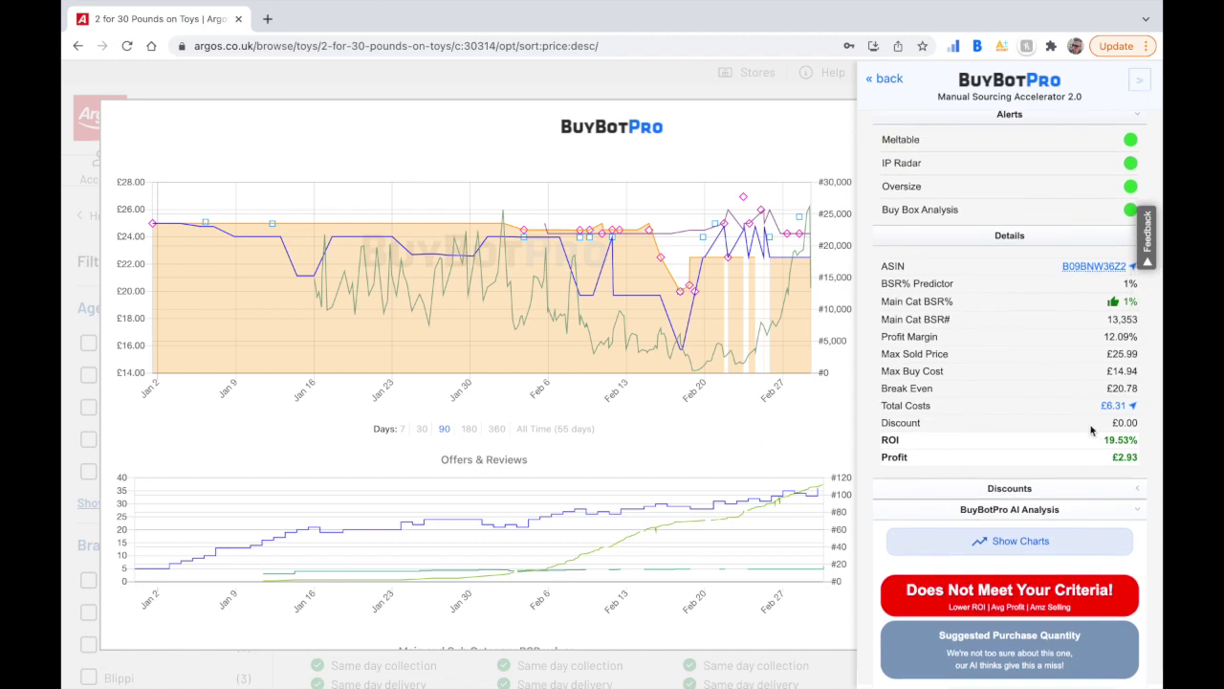
left_click(1139, 80)
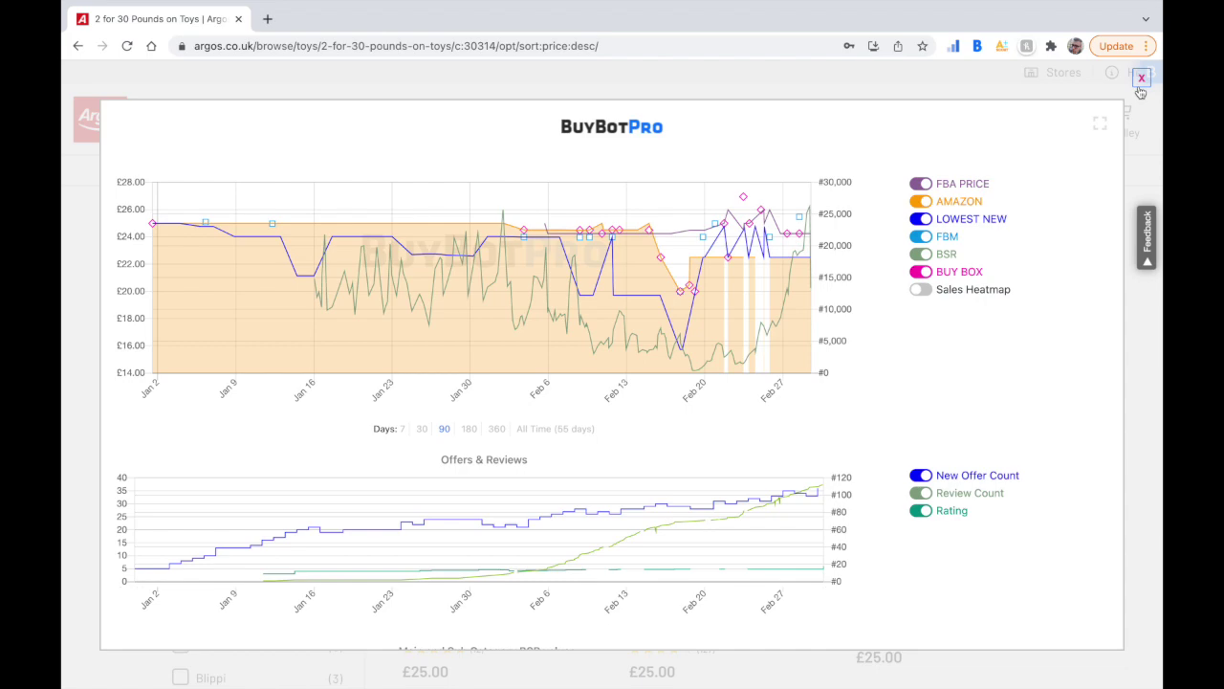
left_click(1141, 78)
scroll(861, 252, "down", 1)
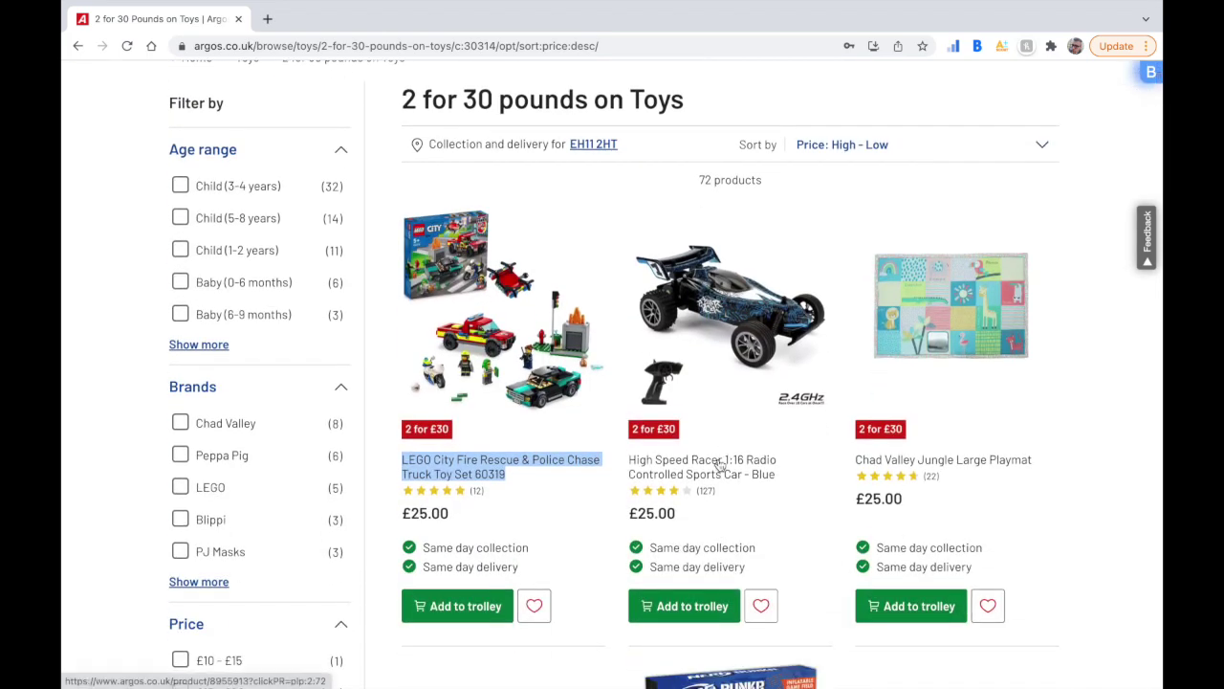
- Search Amazon UK for the High Speed Racer and open the CMJ RC Cars 116HSRB calculator
right_click(719, 465)
left_click(755, 603)
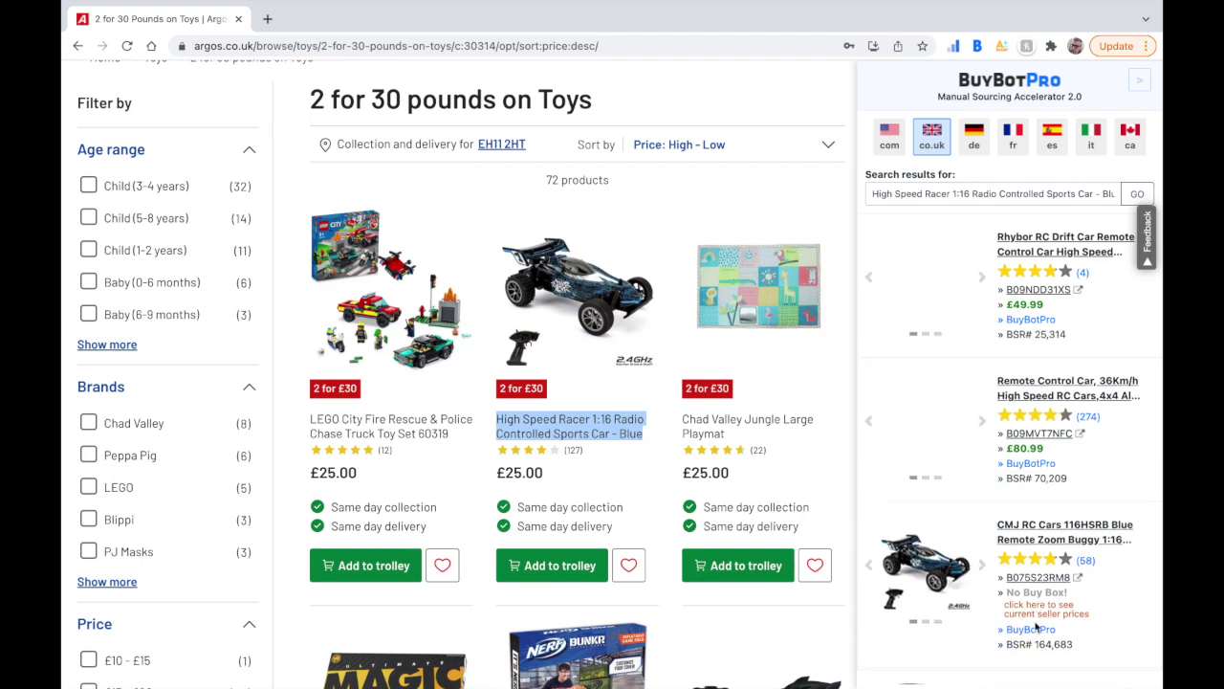
left_click(1065, 532)
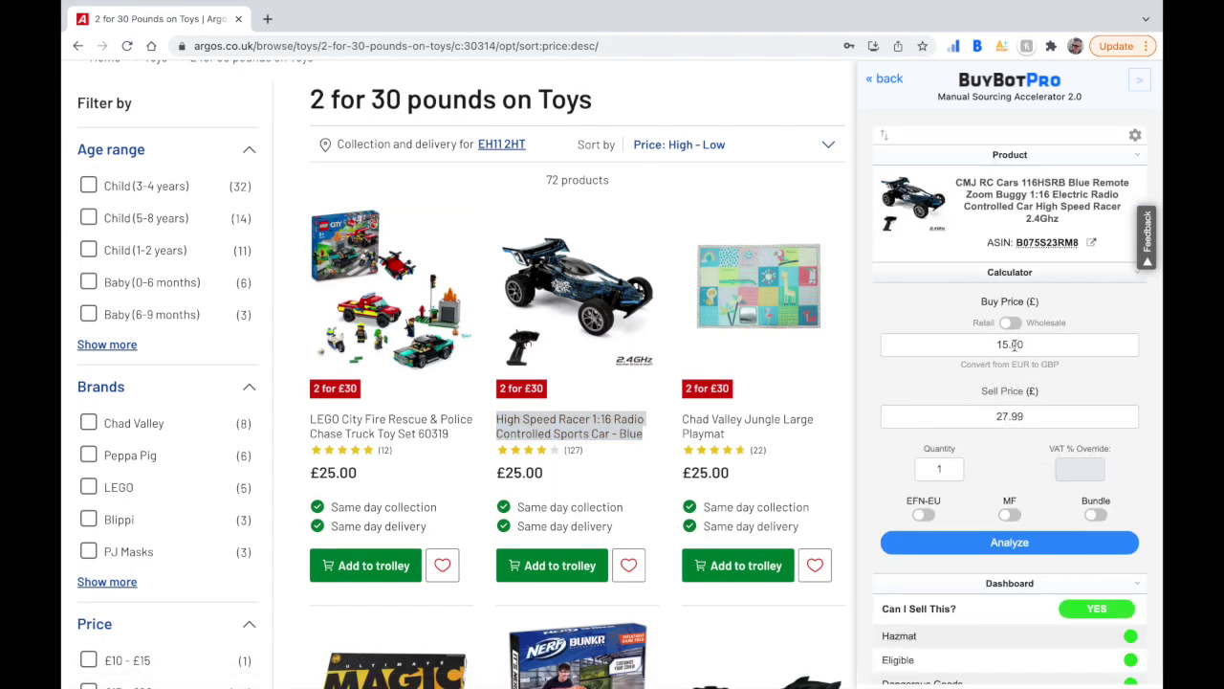
- Analyse the CMJ buggy at £15.00/£27.99: 38.73% ROI, £5.81 profit, Above Average 54.29% rating
left_click(1020, 543)
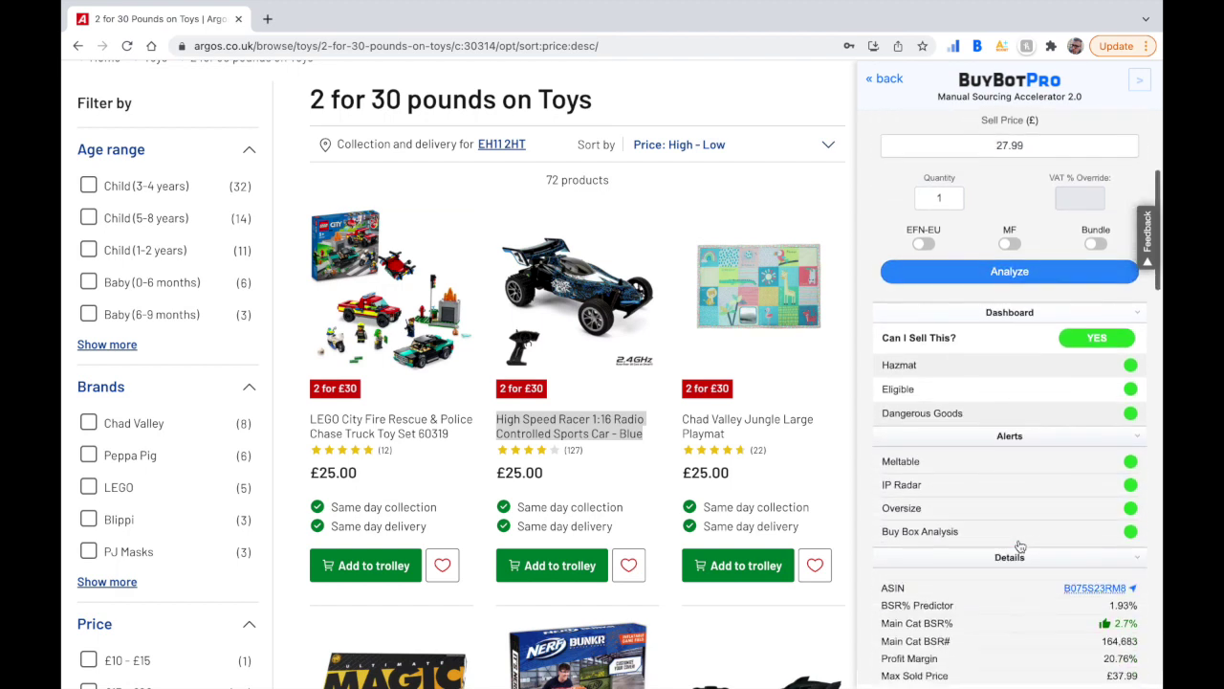
scroll(1020, 546, "down", 3)
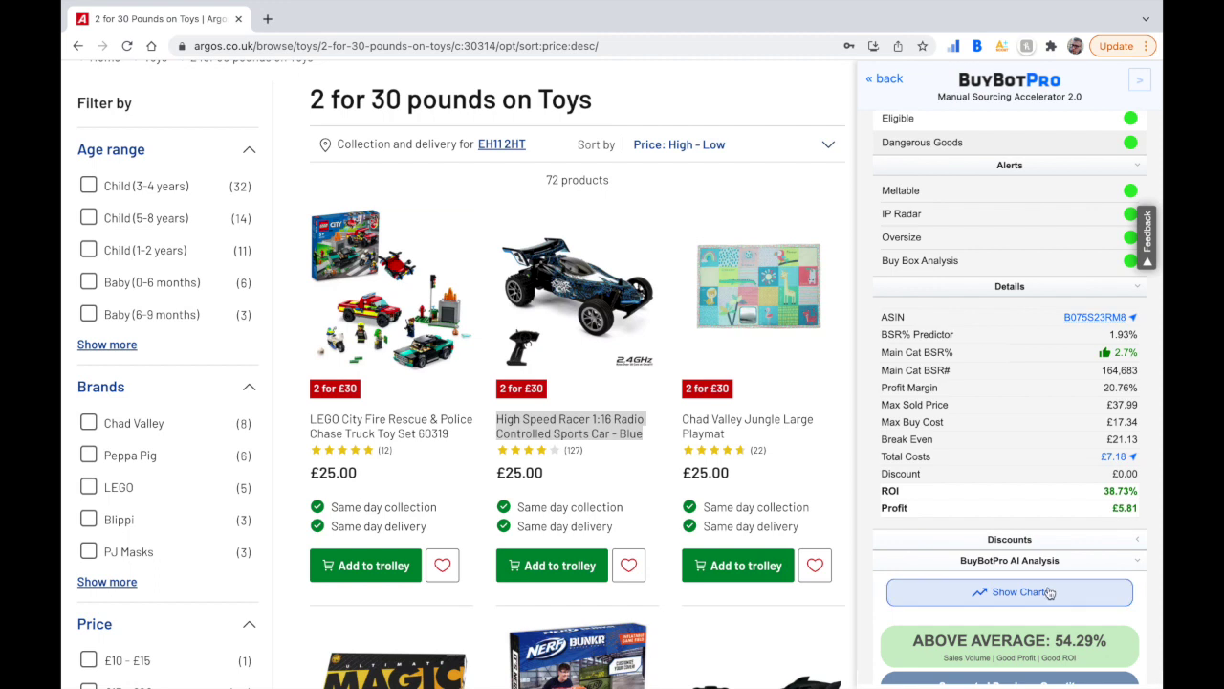
scroll(1006, 590, "down", 4)
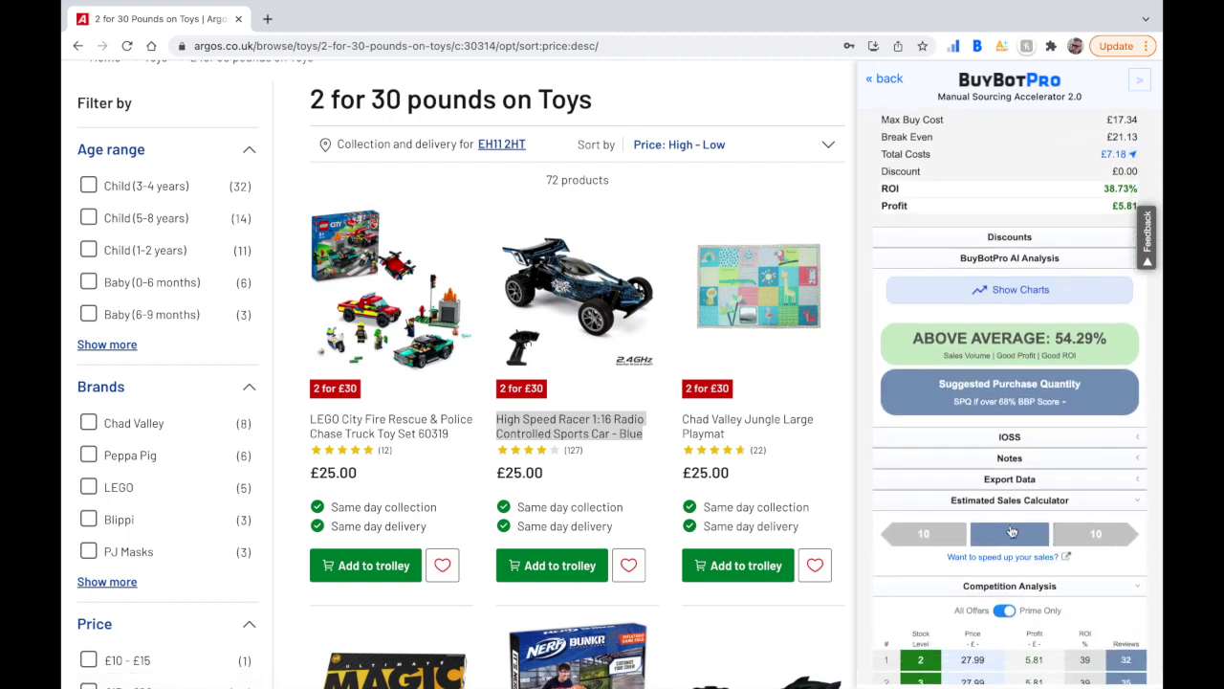
- Show the buggy's 90-day price, BSR and offers-and-reviews charts with the sidebar collapsed
left_click(1006, 297)
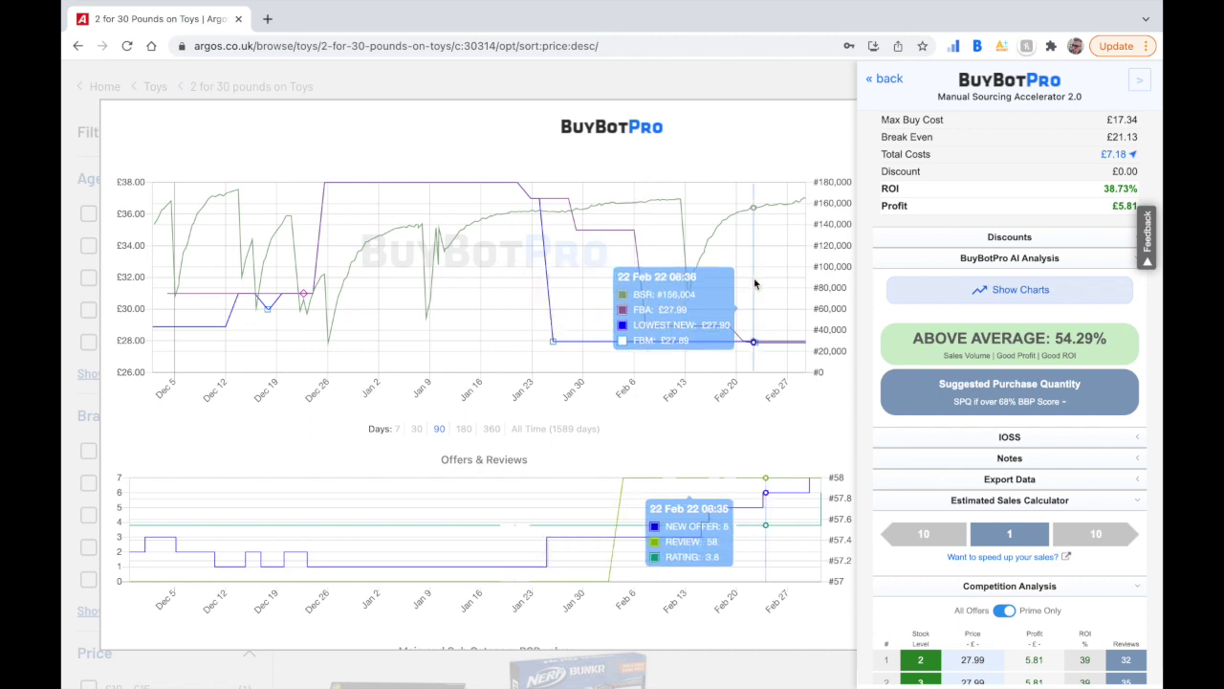
left_click(1141, 82)
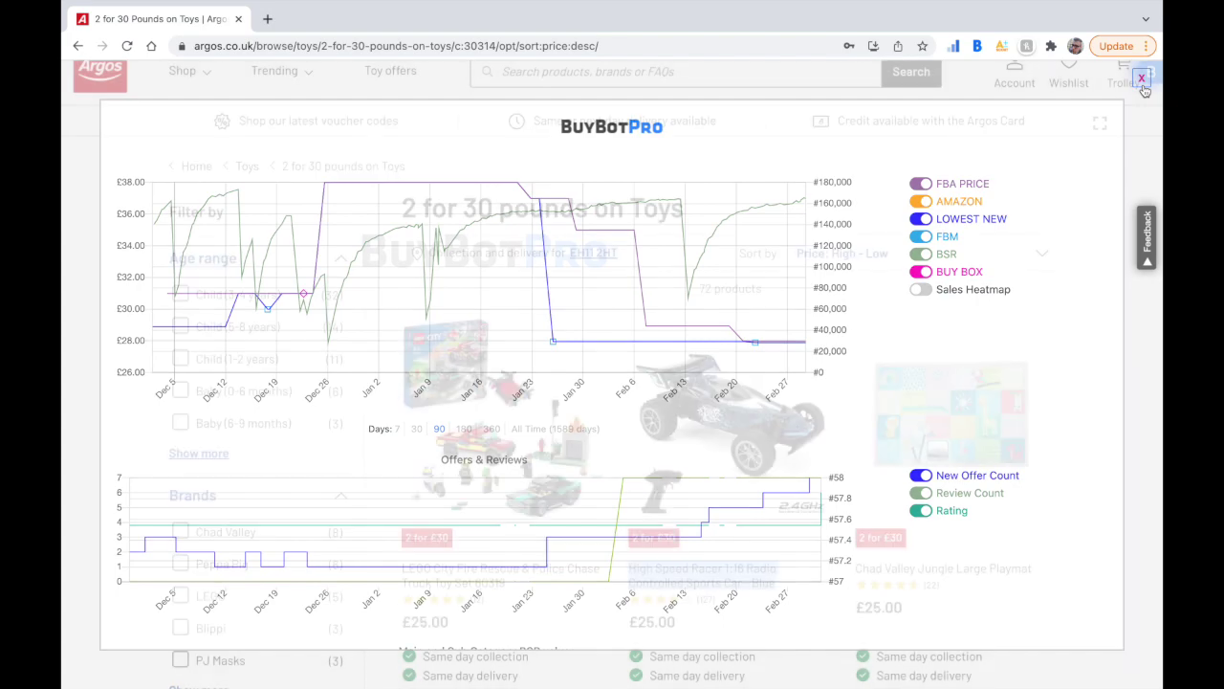
- Close the CMJ buggy's price-history charts
left_click(1141, 79)
scroll(554, 507, "down", 9)
scroll(529, 542, "down", 1)
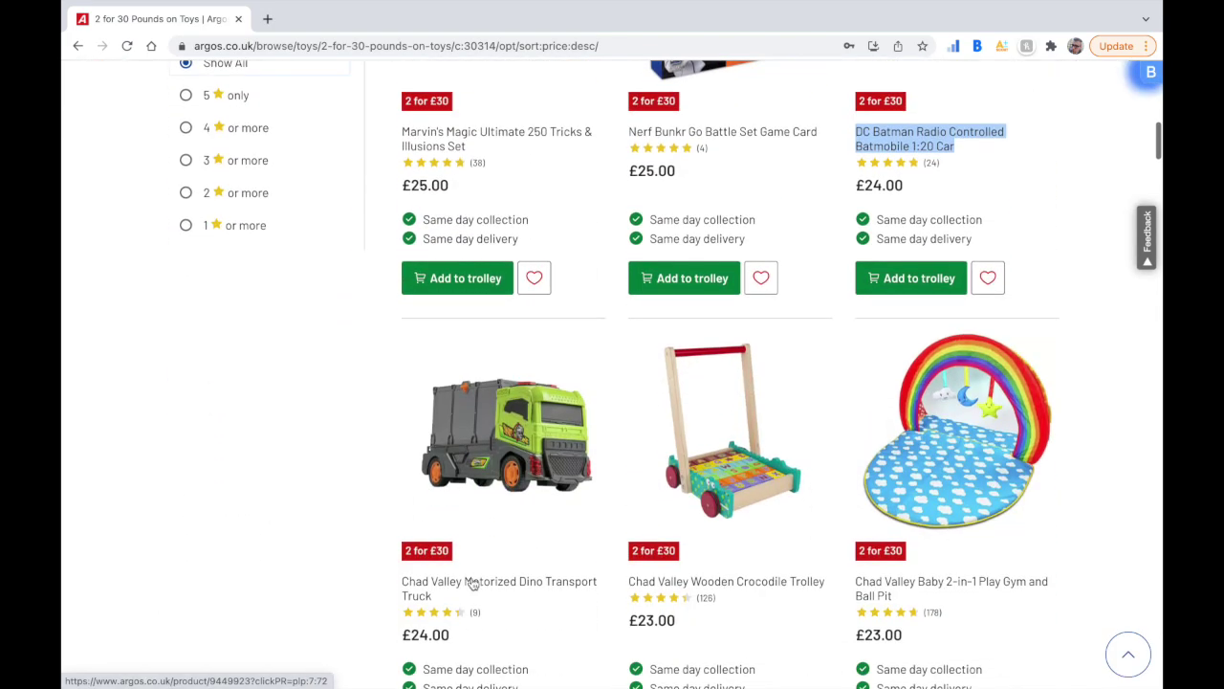
- Search Amazon UK for the Chad Valley Dino Transport Truck and open the match's calculator
right_click(471, 582)
left_click(517, 606)
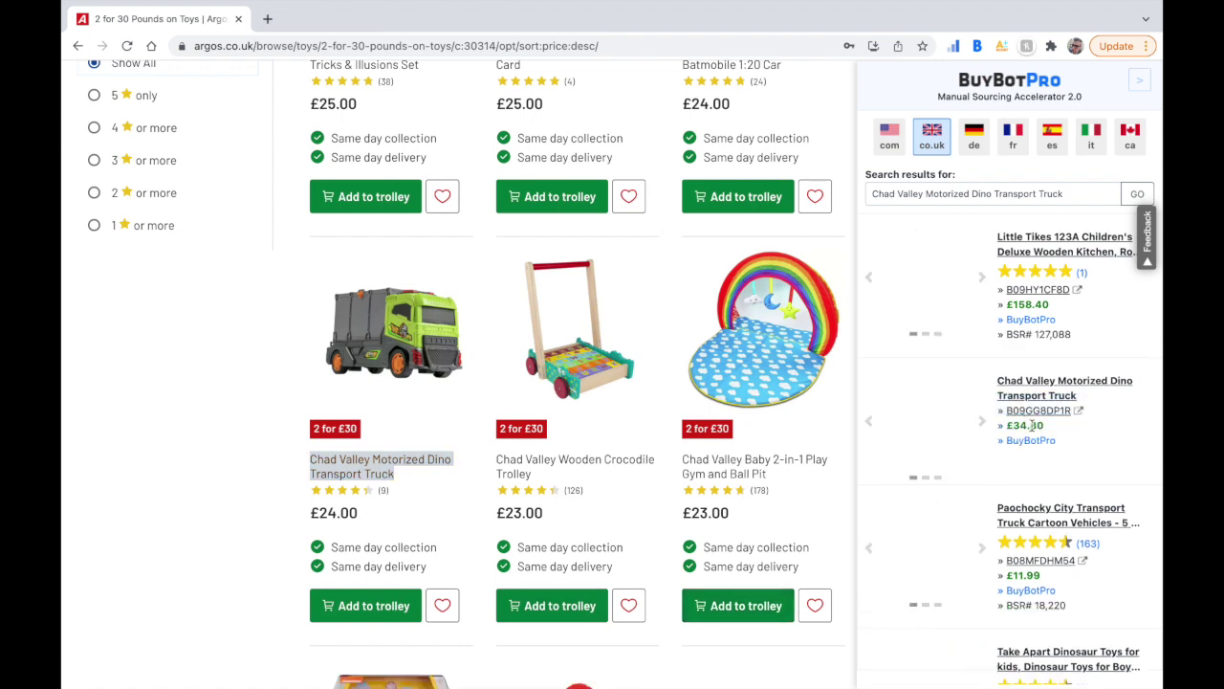
left_click(1032, 425)
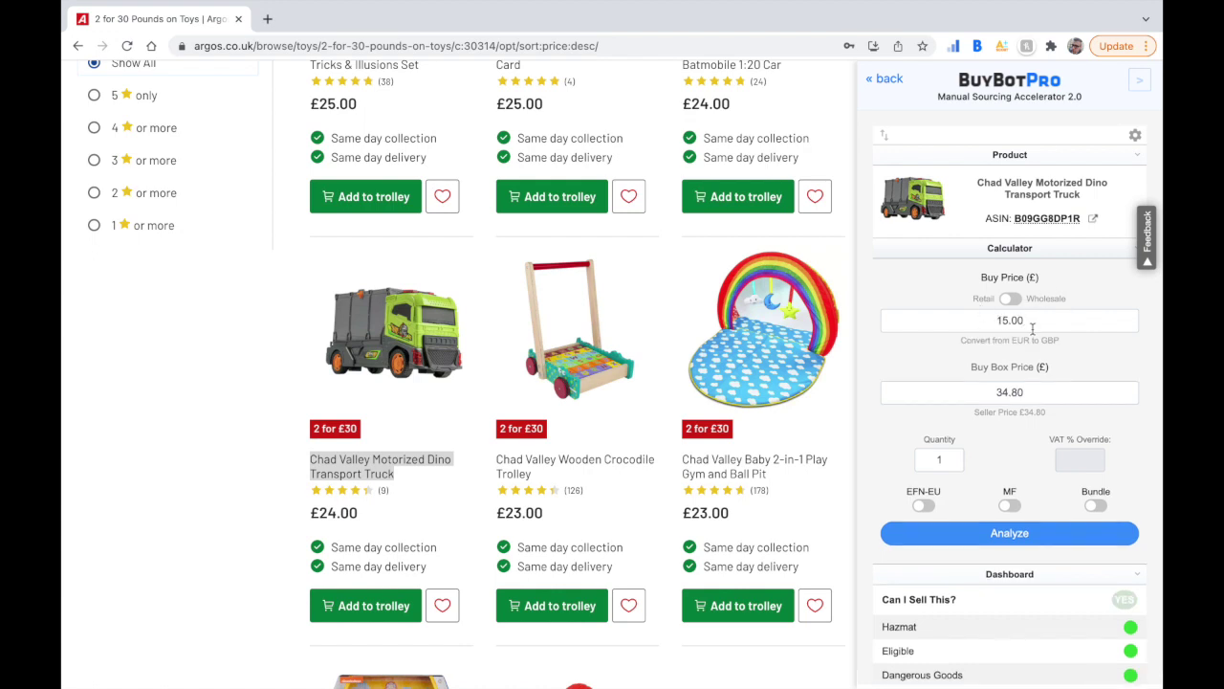
- Analyse the Dino Transport Truck at £15.00 (63.33% ROI, £9.50 profit) and show its charts
left_click(1037, 534)
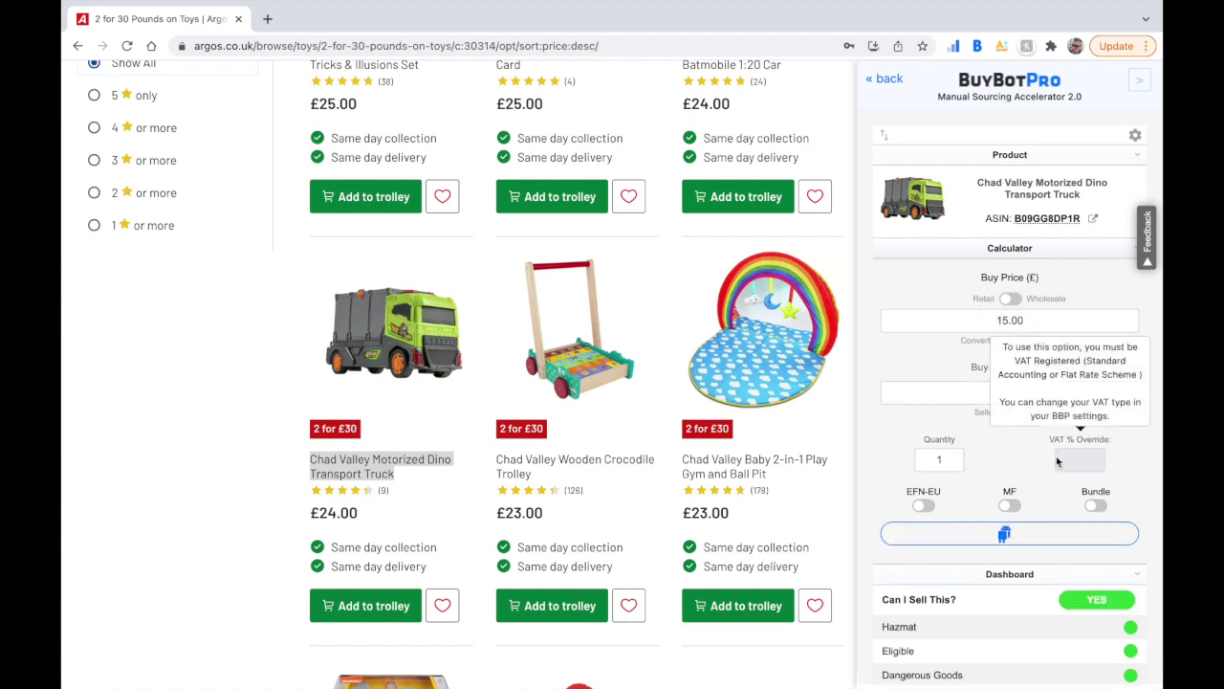
scroll(1018, 453, "down", 5)
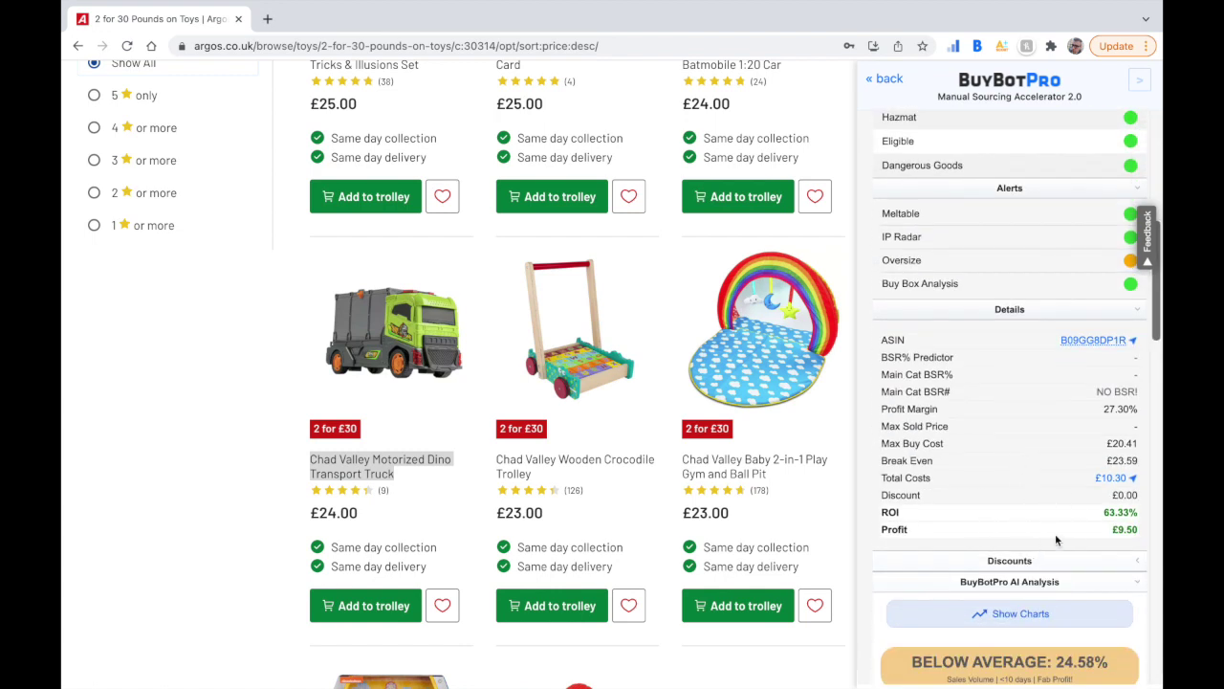
scroll(1055, 532, "down", 4)
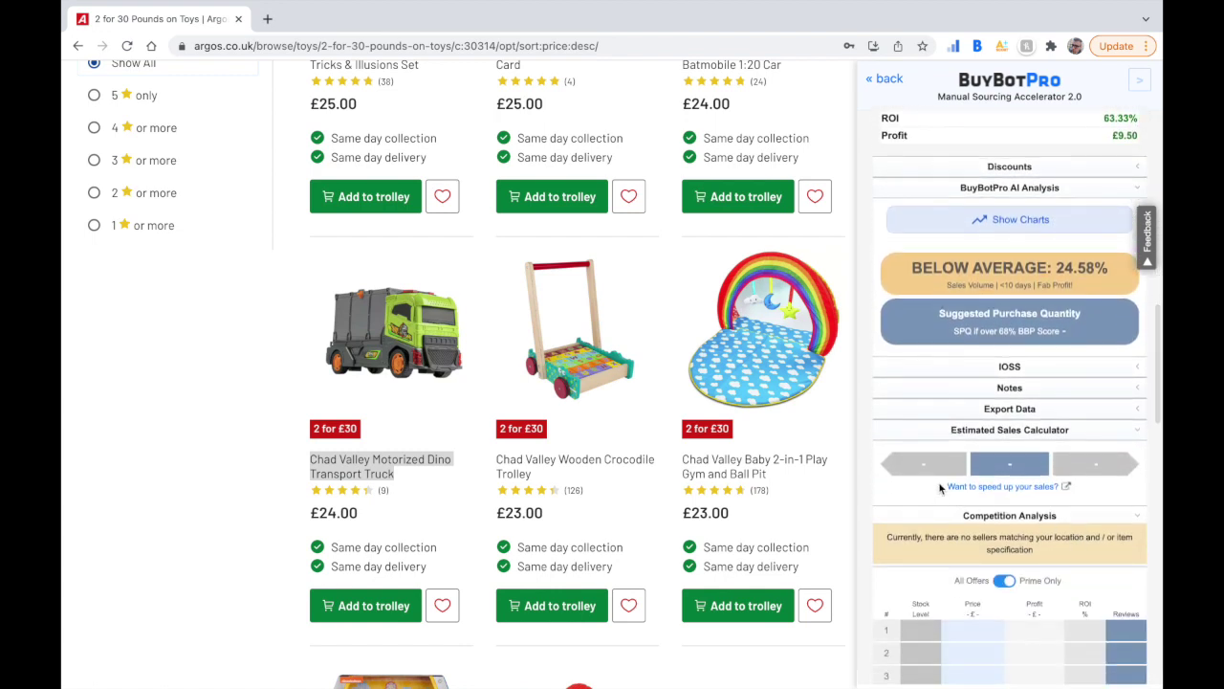
scroll(1129, 468, "down", 1)
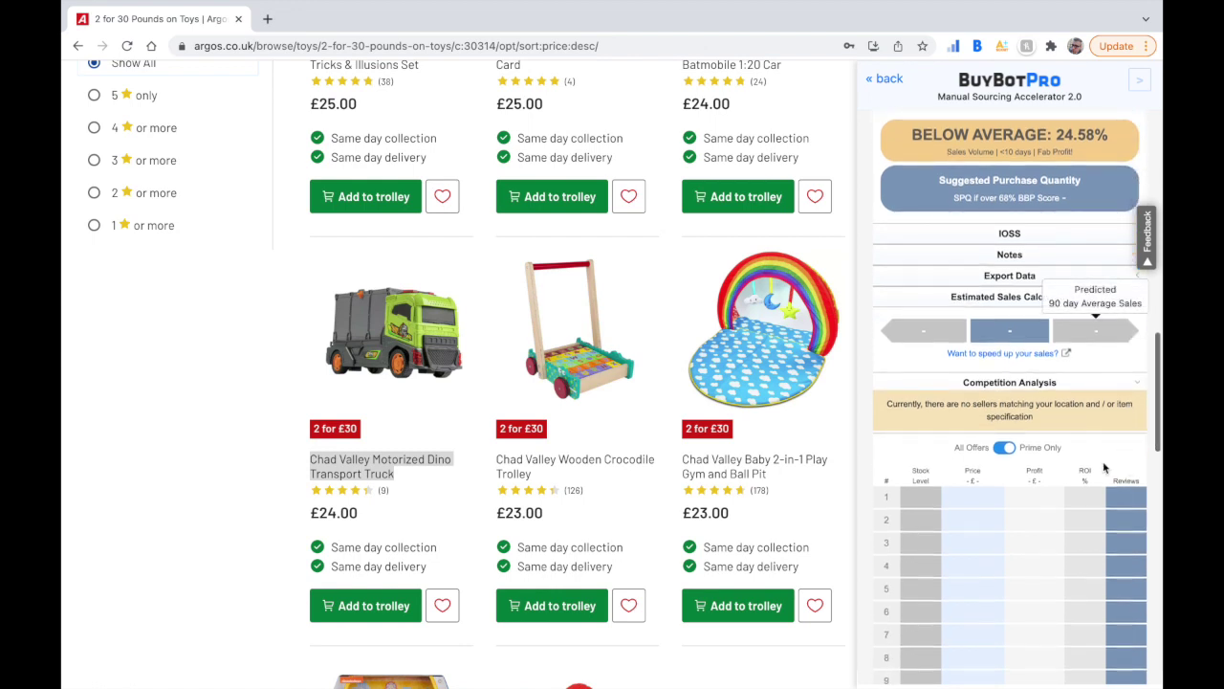
scroll(1014, 402, "up", 2)
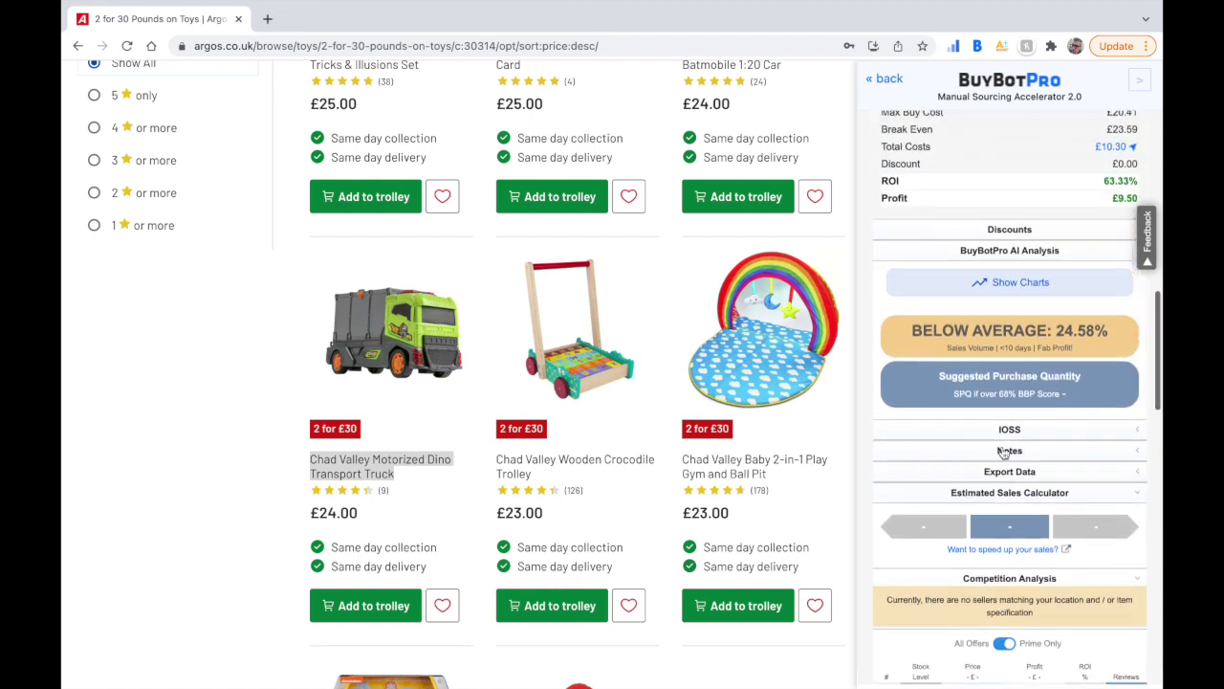
left_click(1021, 283)
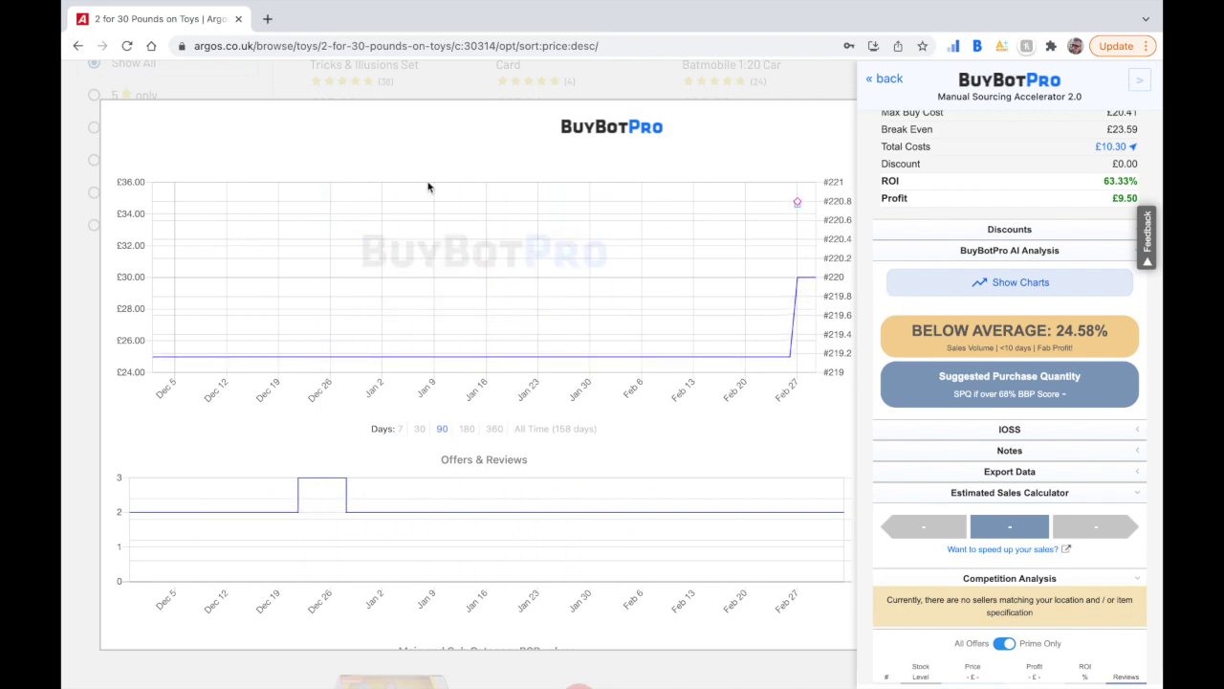
- Switch the truck's price chart to All Time (158 days), then close the sidebar and charts
left_click(554, 428)
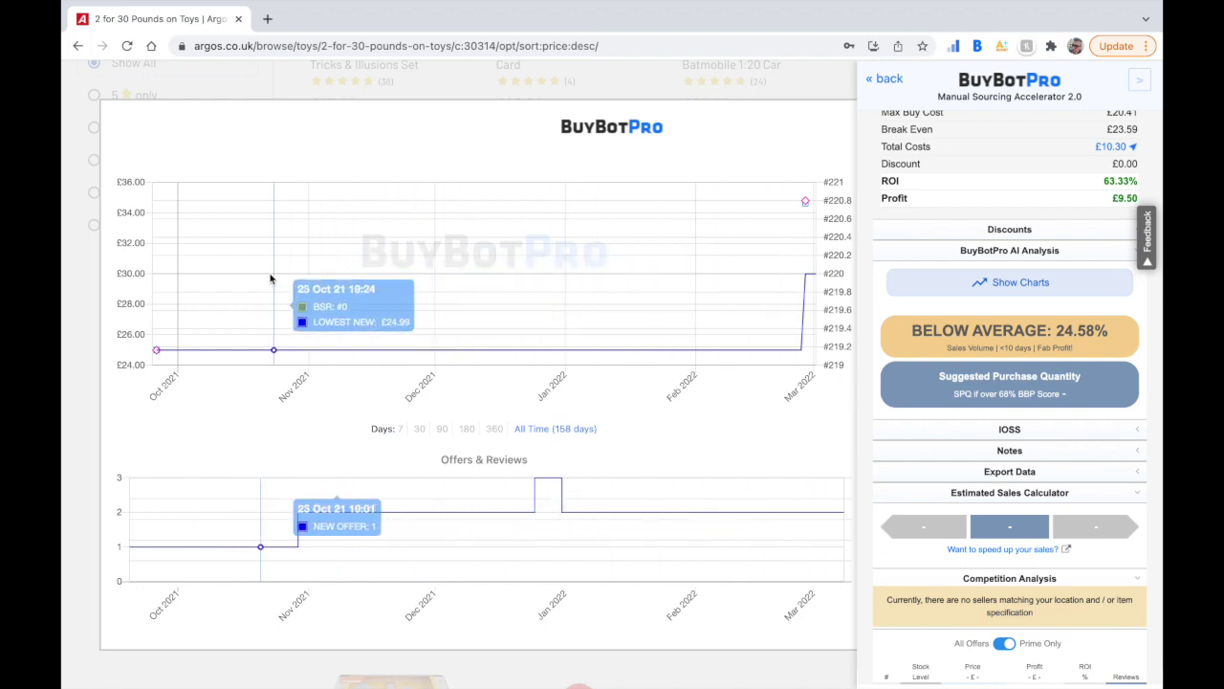
left_click(1141, 83)
left_click(1102, 123)
- Search Amazon UK for the Chad Valley Lights and Sounds SOS Station from its Argos title
scroll(732, 422, "down", 1)
scroll(732, 421, "down", 3)
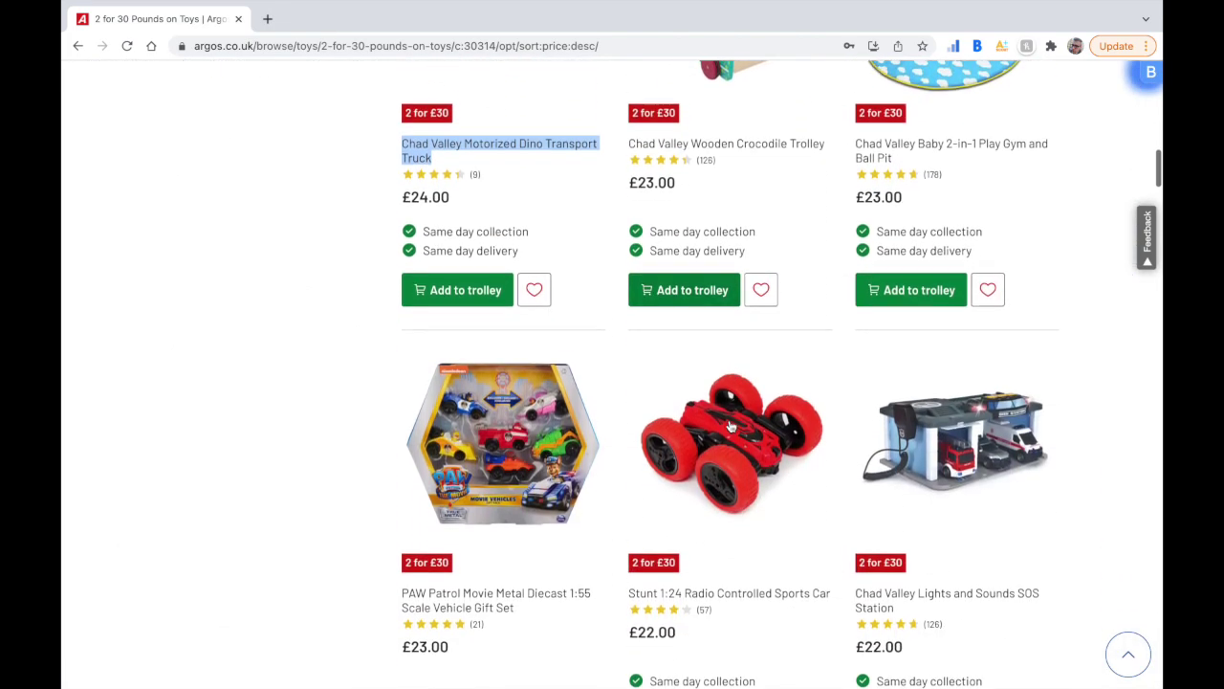
scroll(730, 426, "up", 2)
scroll(746, 391, "down", 3)
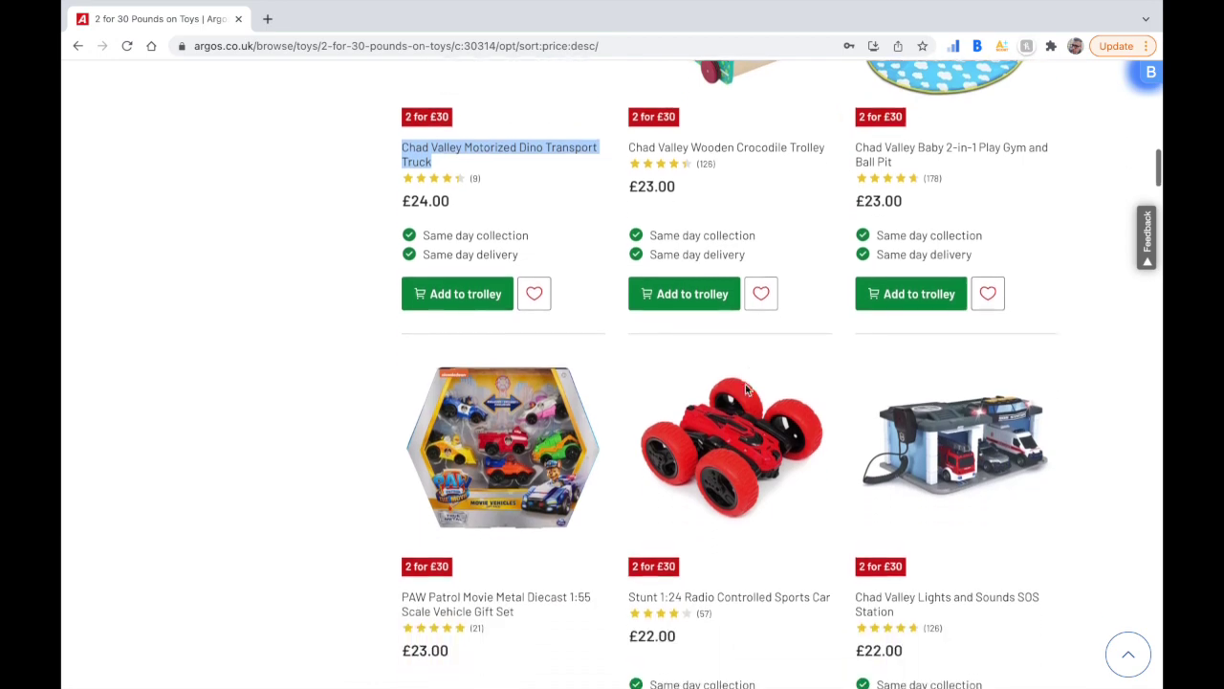
right_click(907, 460)
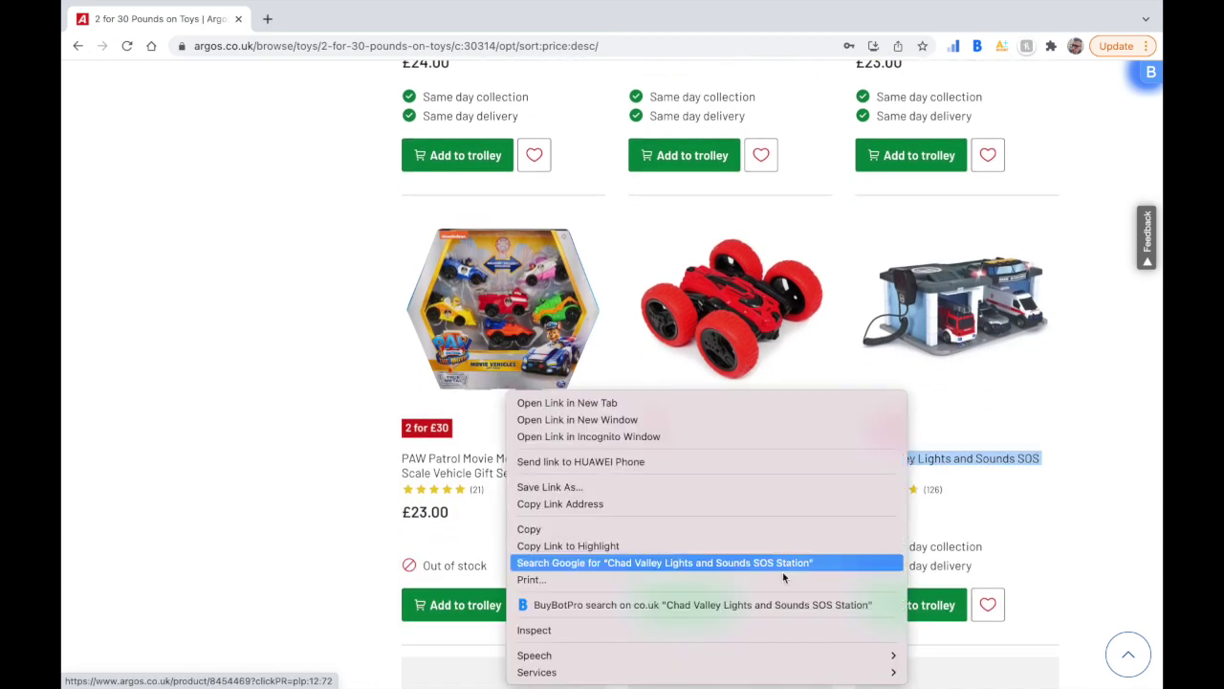
left_click(770, 605)
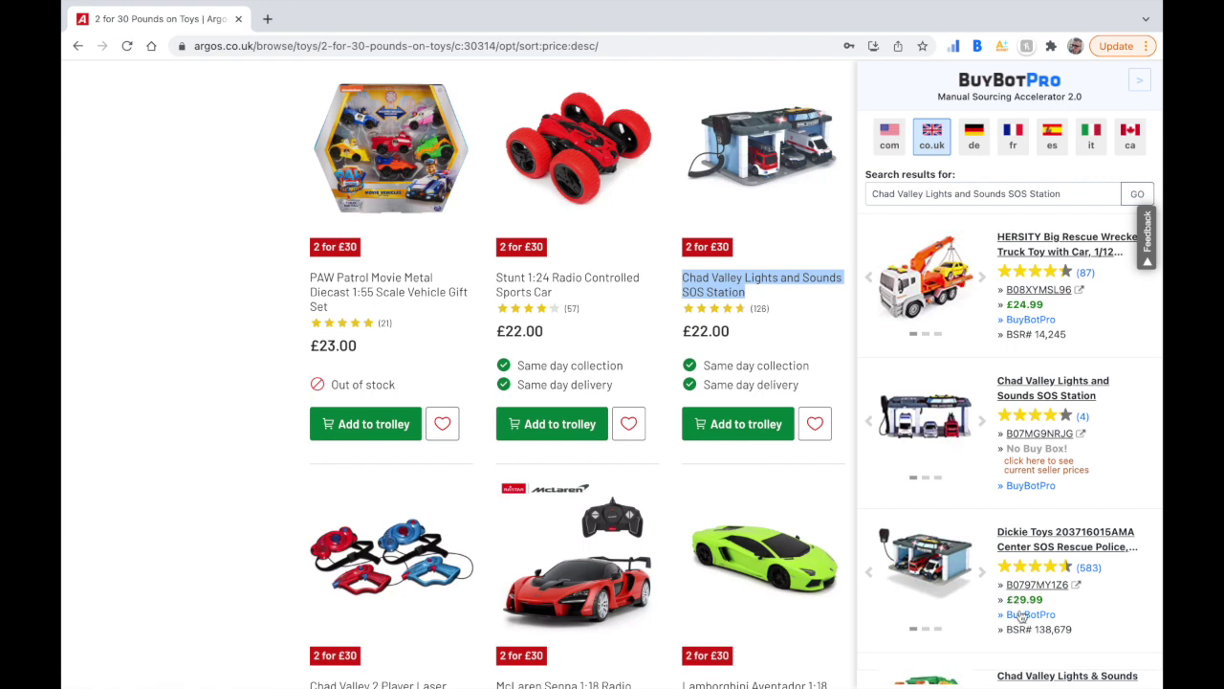
- Open the Chad Valley Lights and Sounds SOS Station analysis in the BuyBotPro sidebar and scroll through it
left_click(1053, 539)
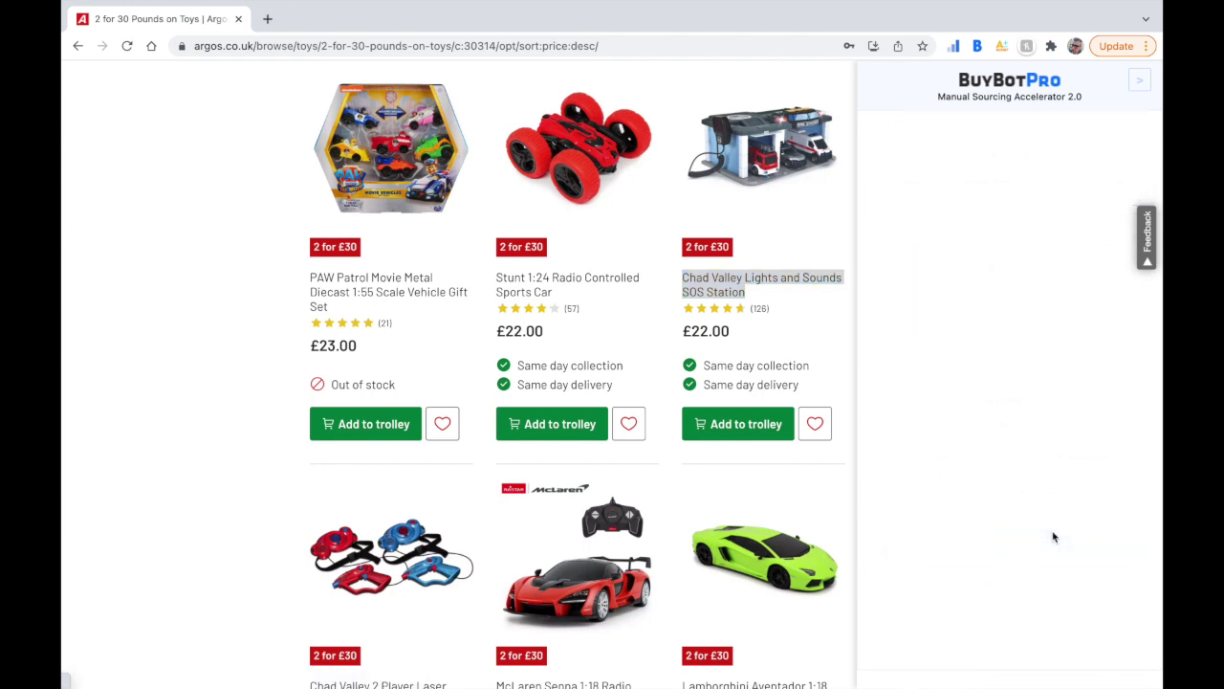
scroll(1020, 466, "down", 2)
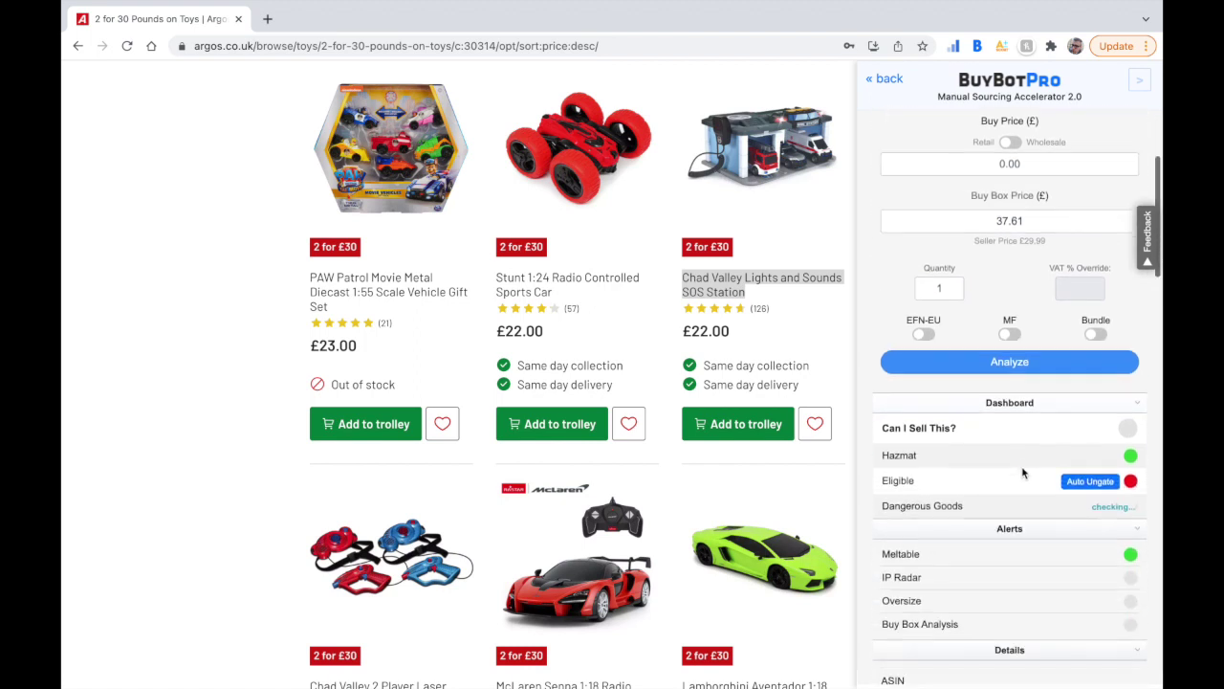
scroll(993, 308, "up", 1)
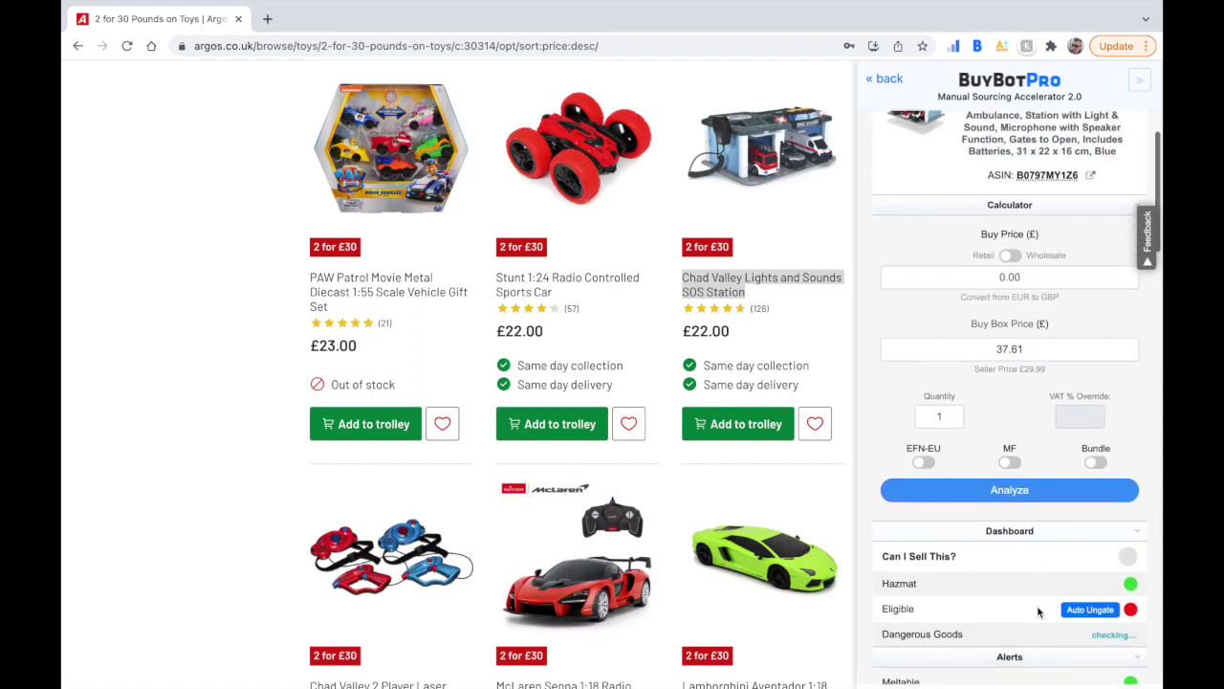
scroll(1062, 597, "down", 1)
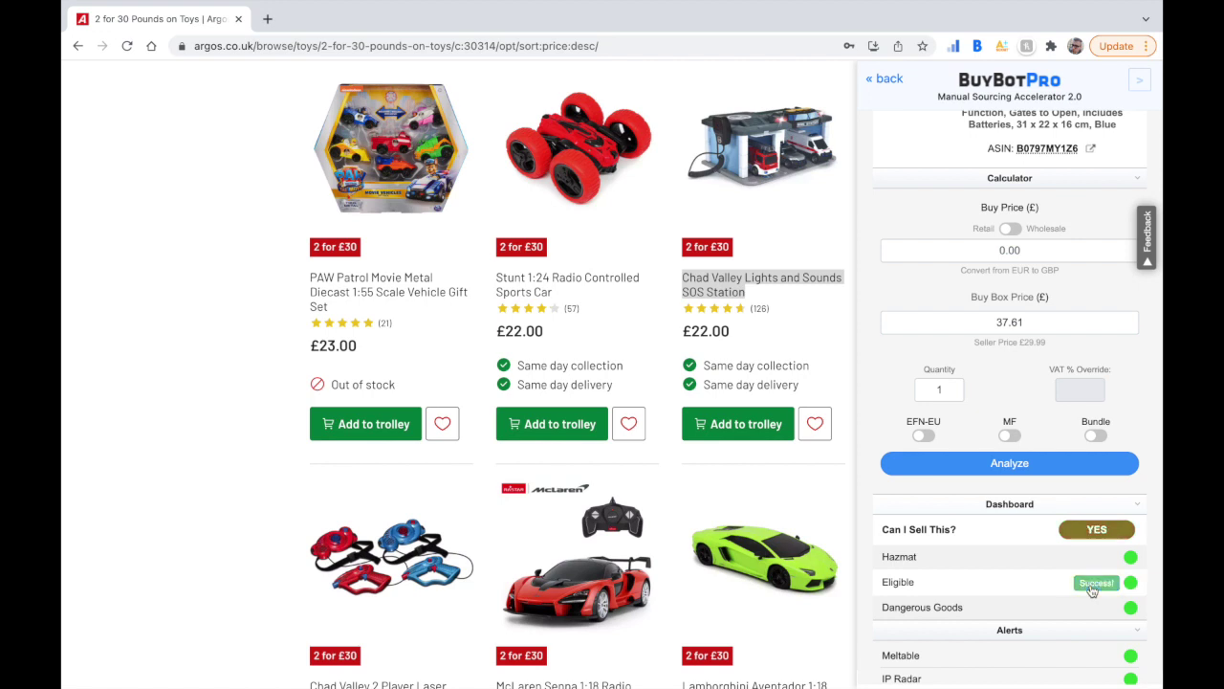
scroll(1053, 421, "up", 1)
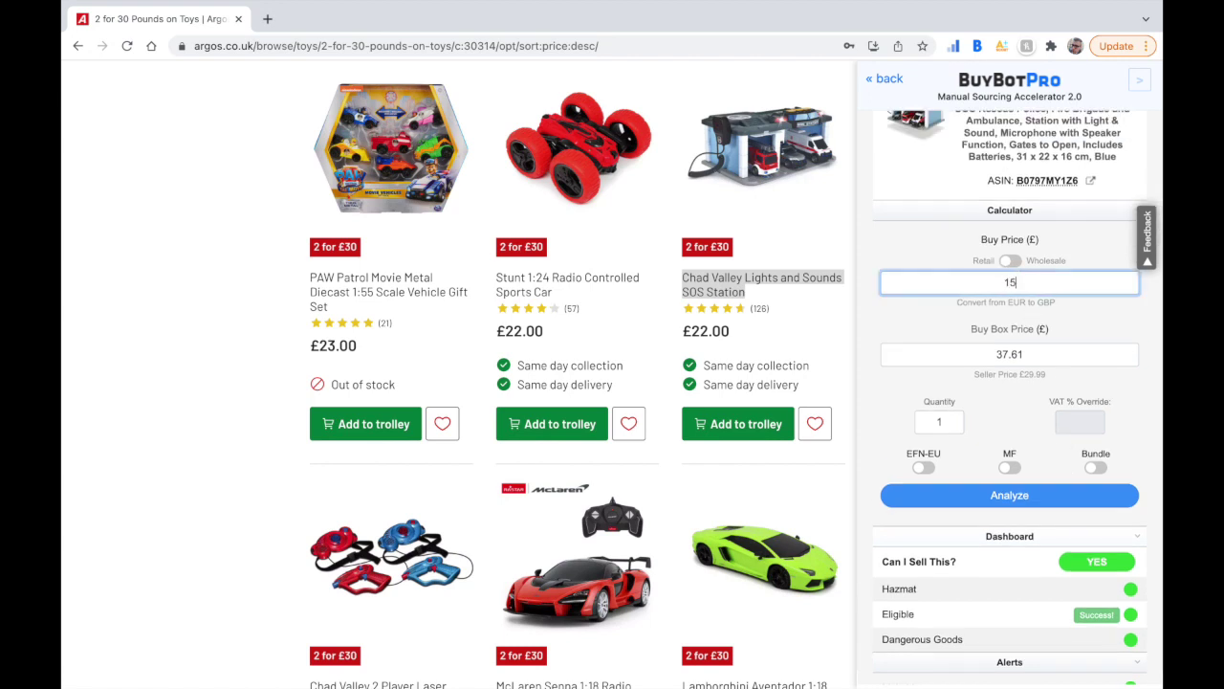
- Run the profitability analysis at a £15 buy price and read the 91.60% ROI, £13.74 profit and LOW 0.00% score
left_click(1005, 495)
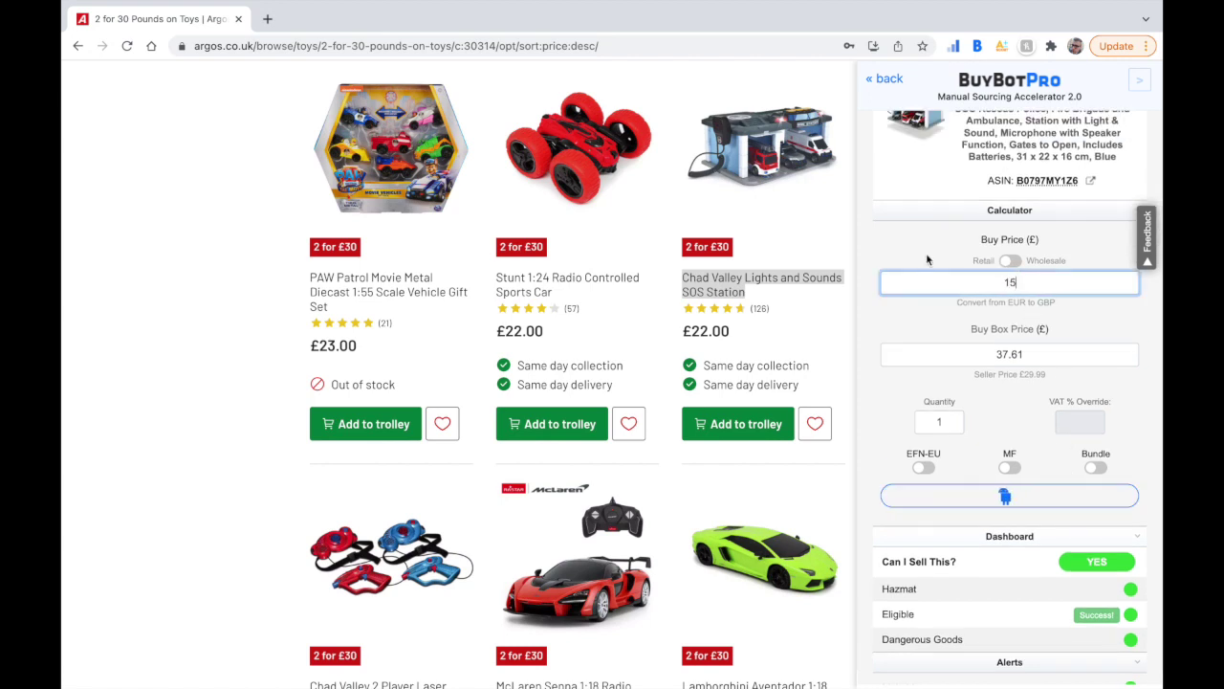
scroll(964, 431, "down", 5)
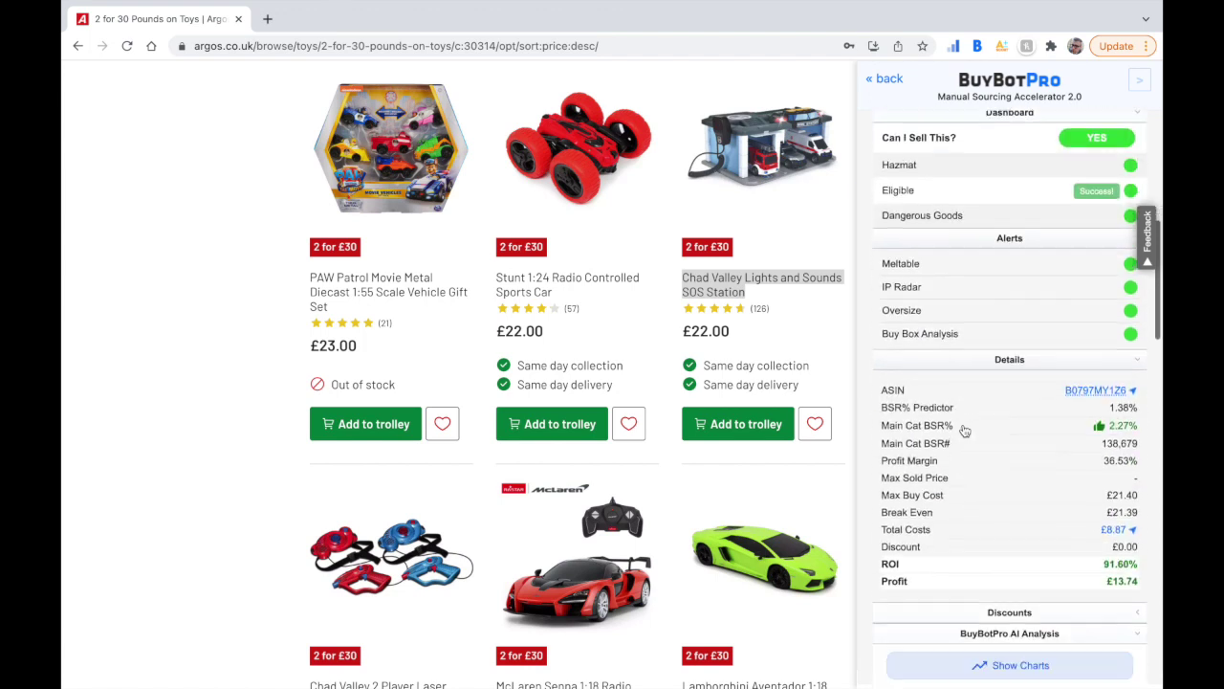
scroll(964, 431, "down", 1)
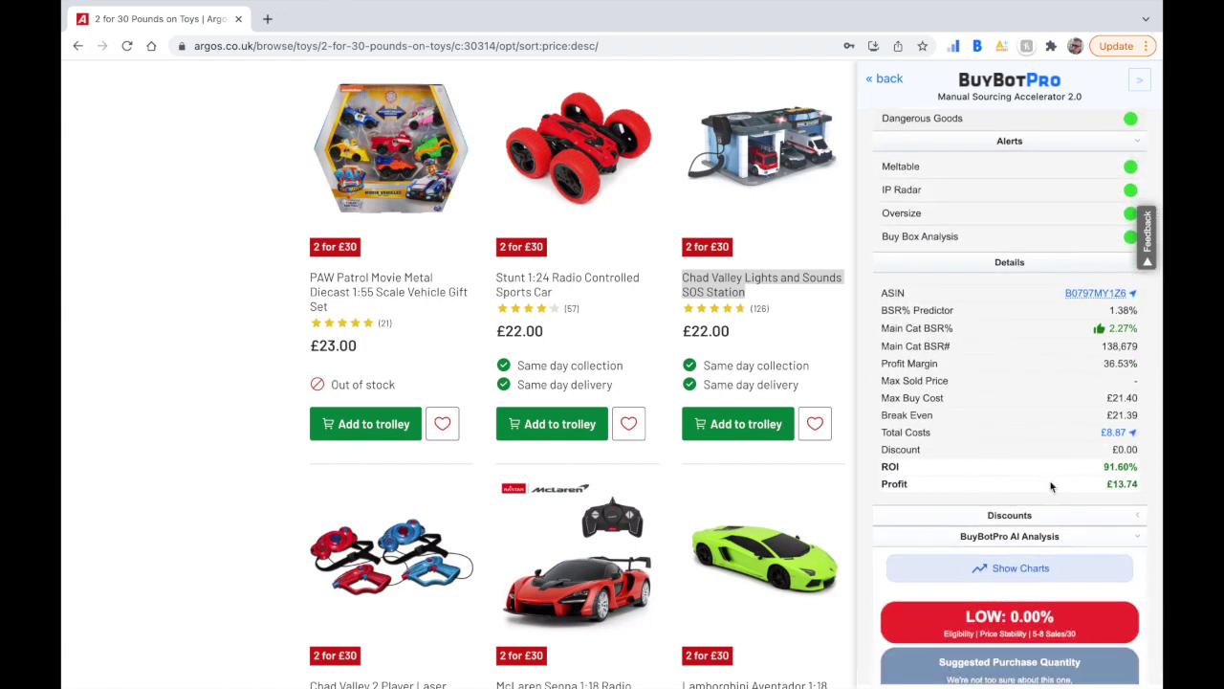
scroll(1050, 487, "down", 4)
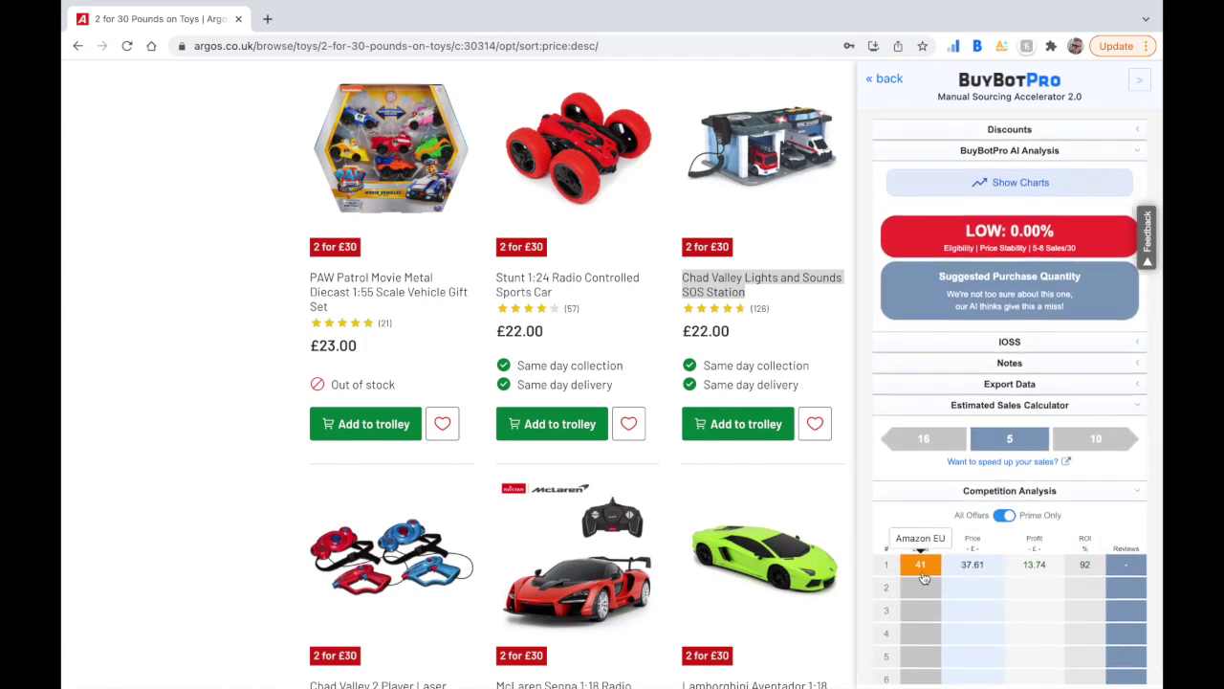
scroll(1090, 287, "up", 3)
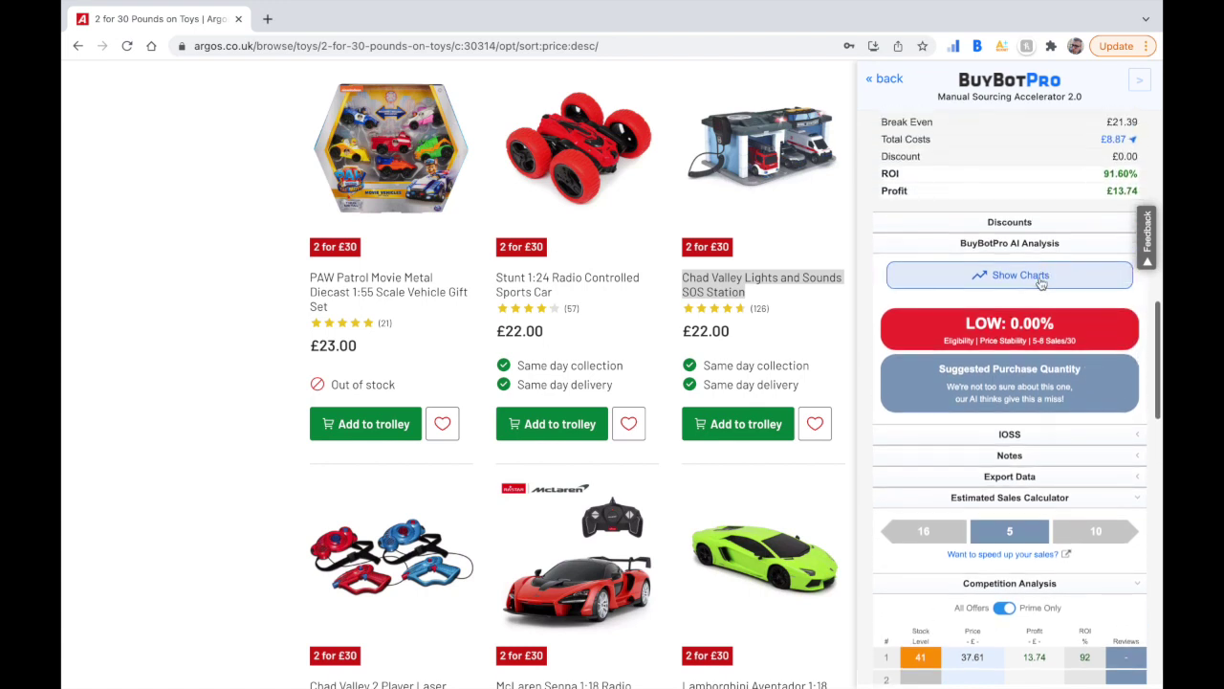
scroll(1040, 290, "up", 2)
scroll(1039, 290, "down", 2)
mouse_move(1015, 468)
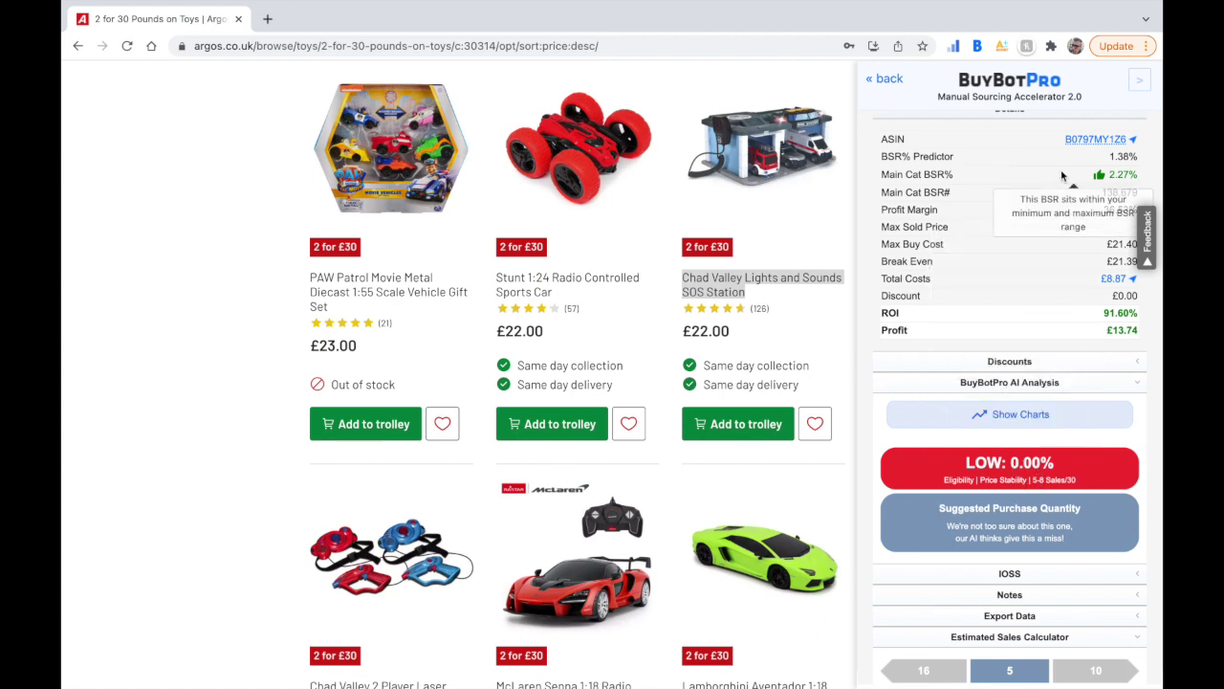
scroll(1058, 193, "up", 4)
scroll(1058, 192, "down", 5)
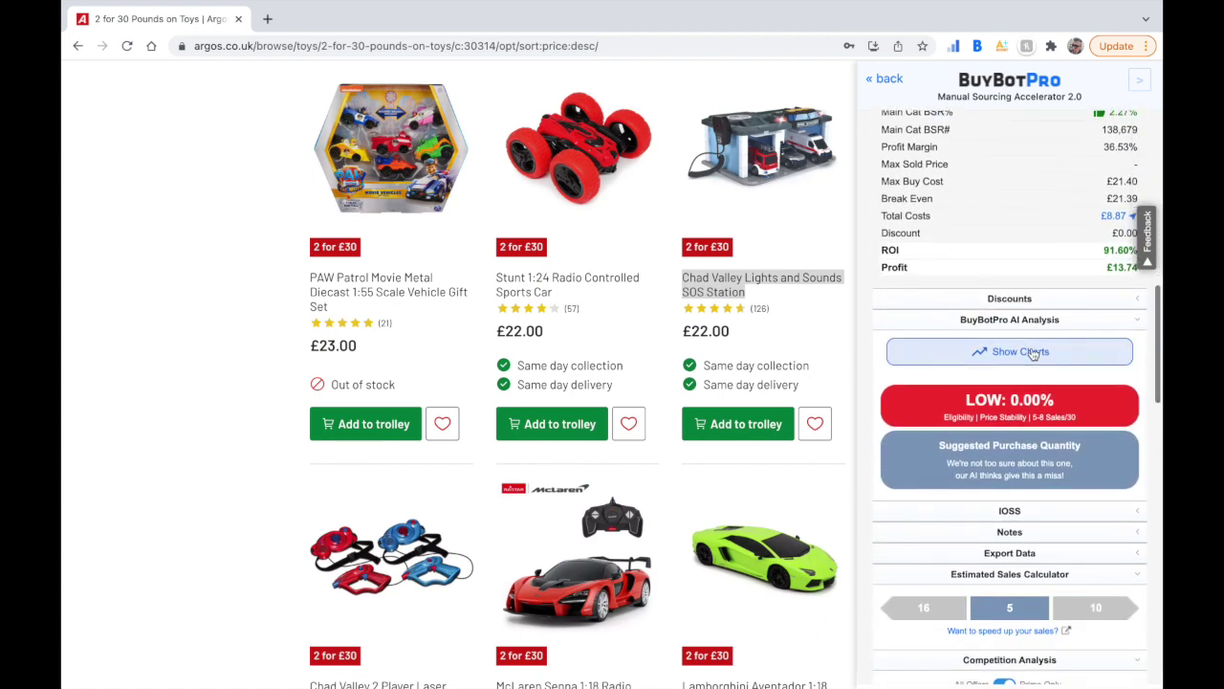
- Show the SOS Station's 90-day price, BSR and offers-and-reviews charts and check the sales calculator values
left_click(1033, 354)
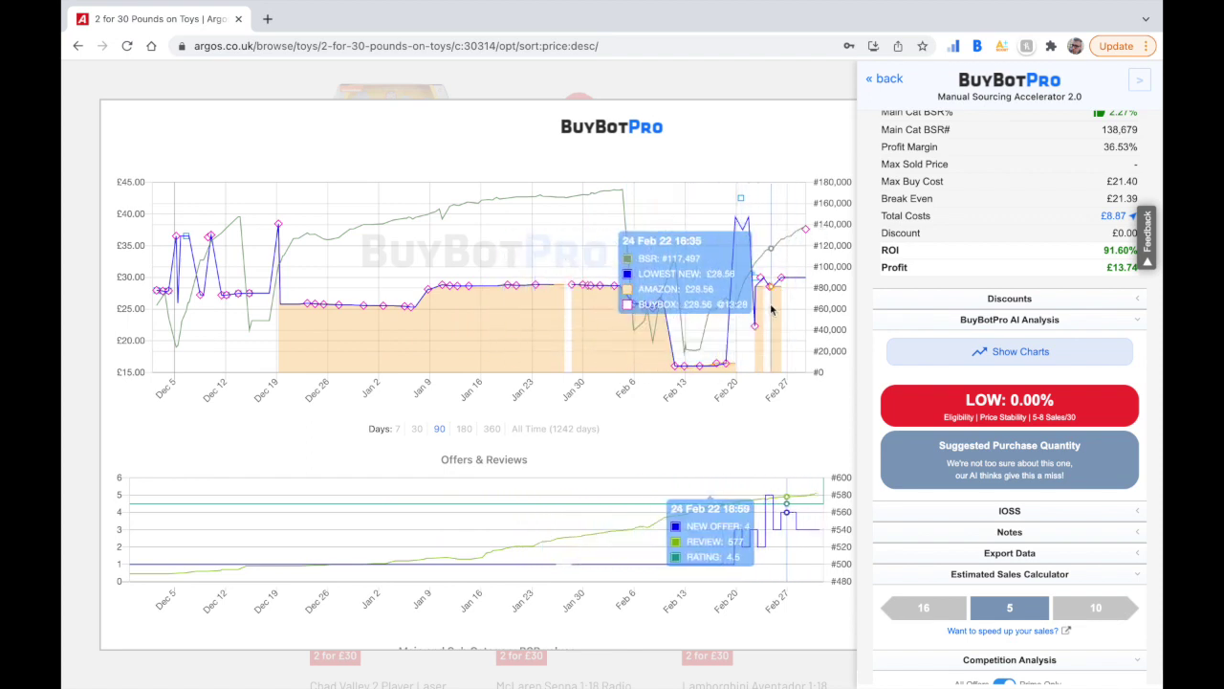
scroll(1033, 576, "down", 1)
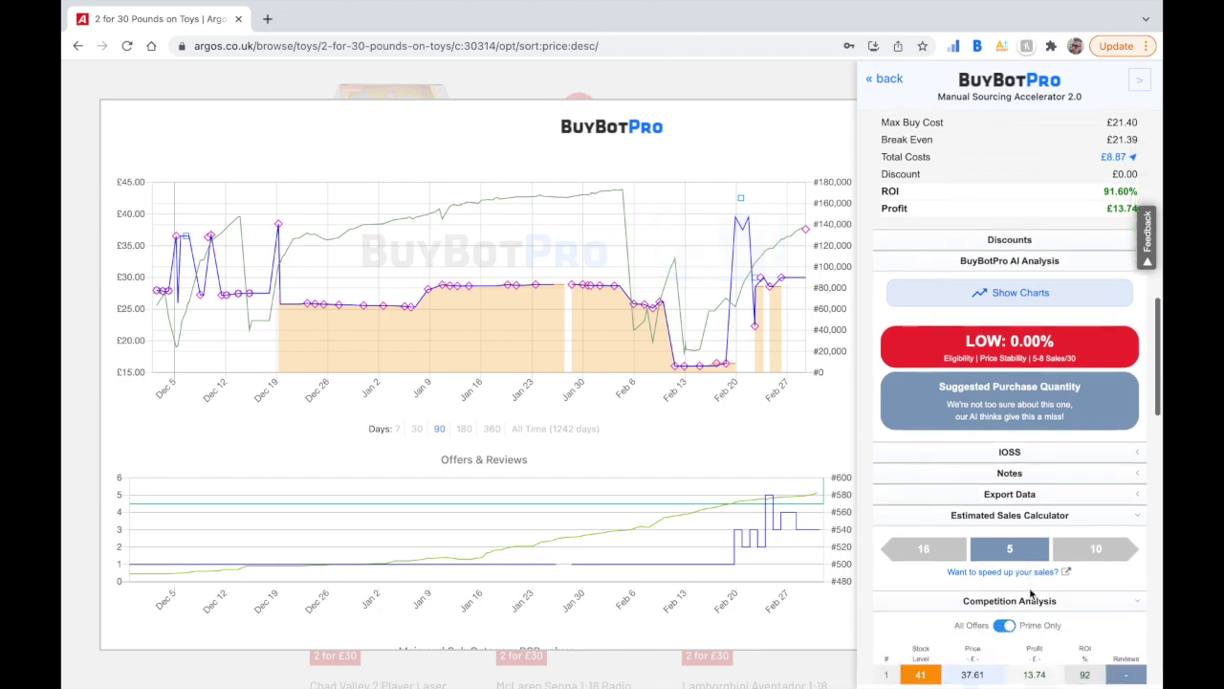
mouse_move(1022, 552)
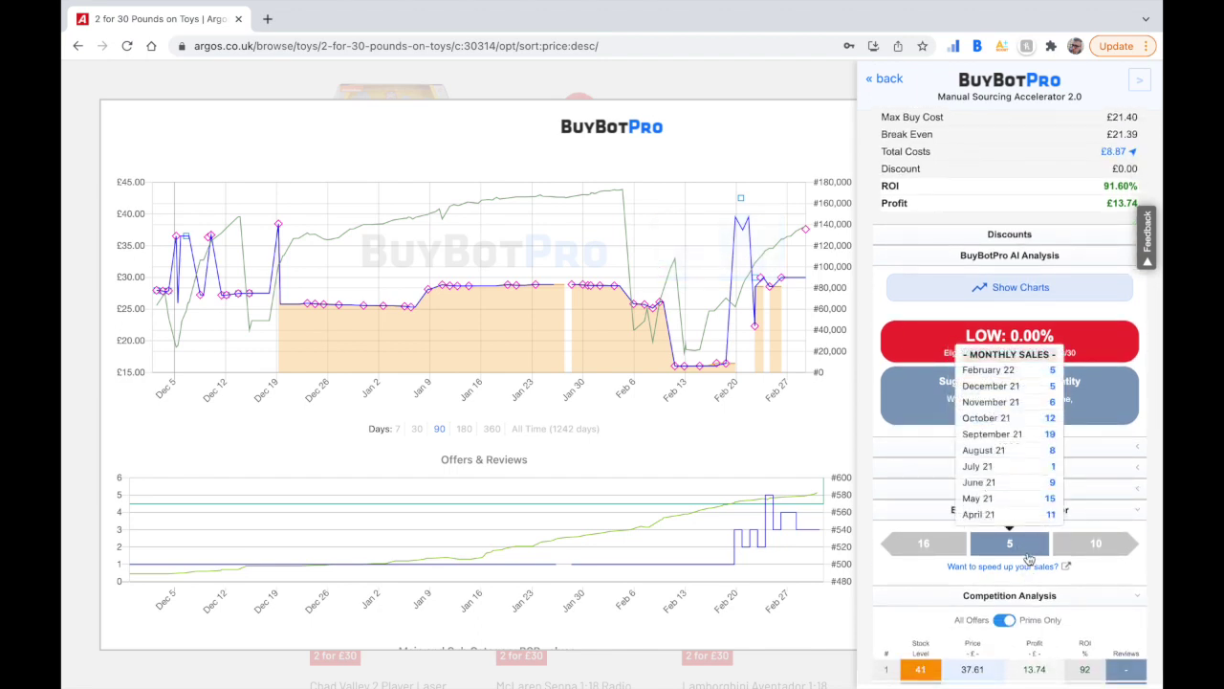
mouse_move(1095, 555)
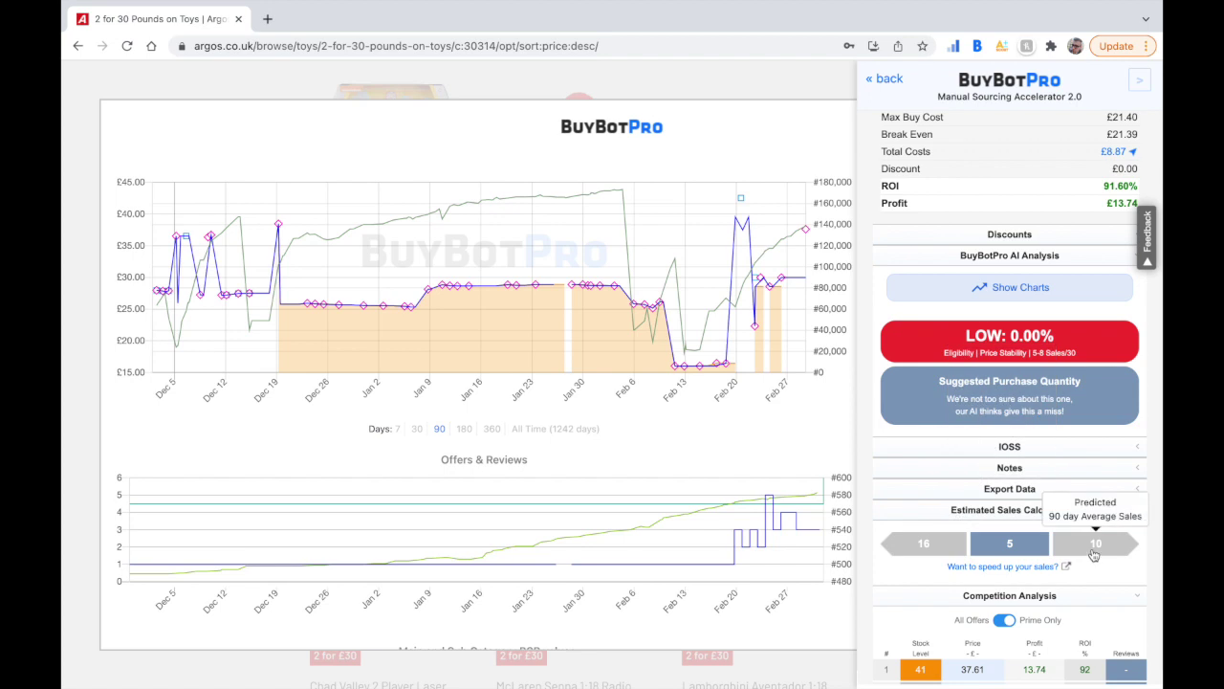
- Review the sidebar, including the competing £37.61 offer with stock 41, then collapse it beside the charts
scroll(976, 670, "down", 3)
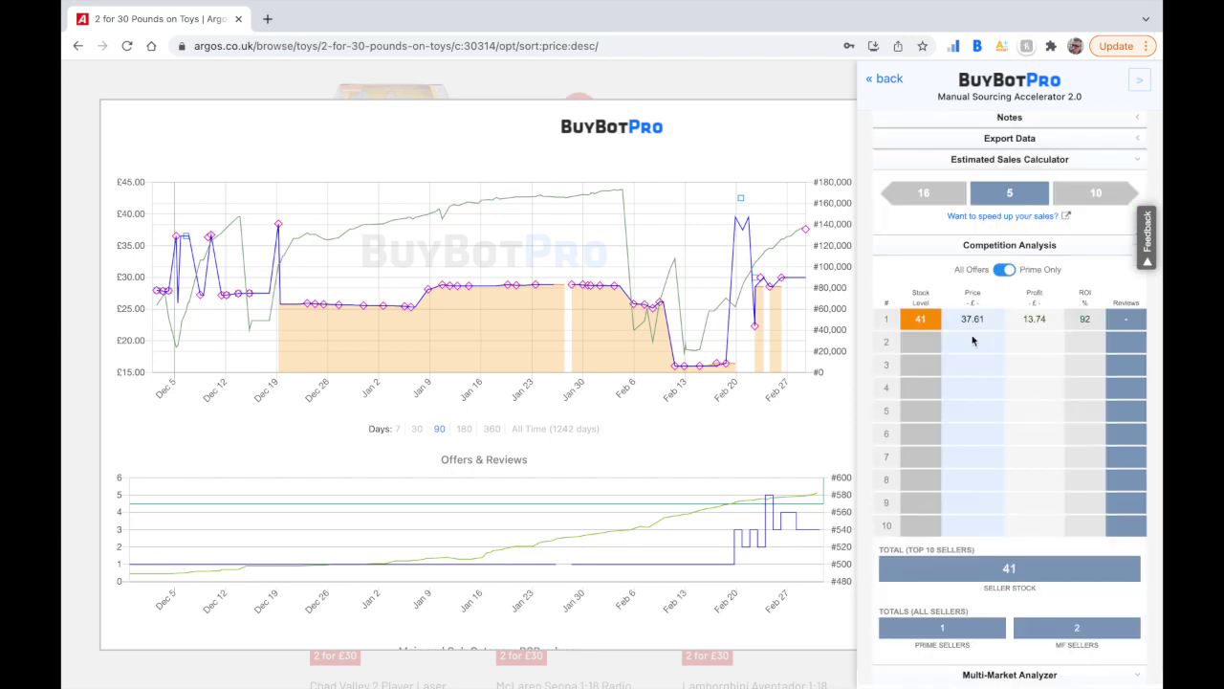
scroll(1031, 394, "up", 1)
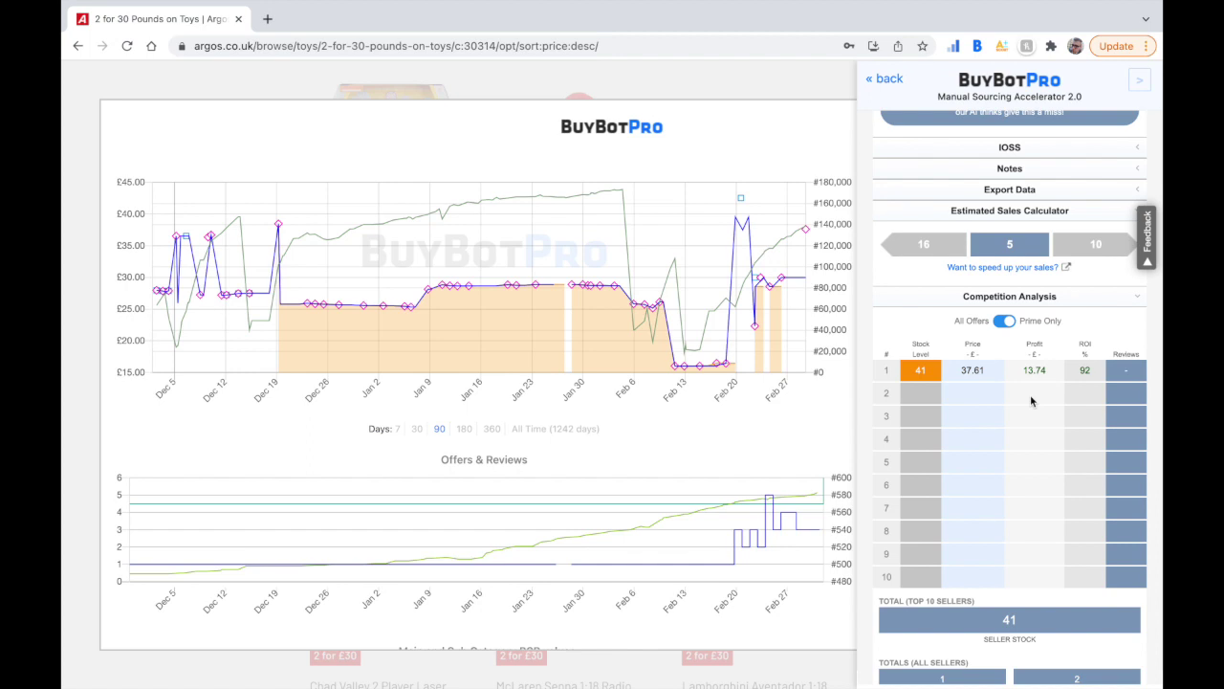
scroll(981, 421, "up", 3)
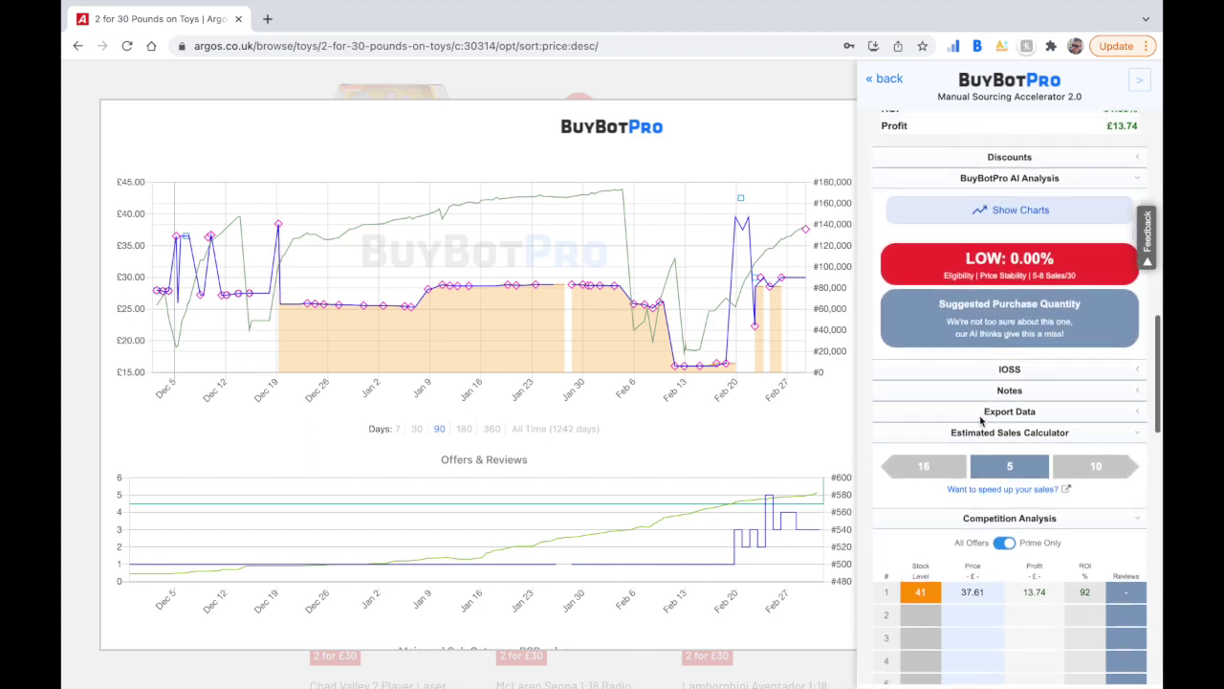
scroll(980, 421, "up", 4)
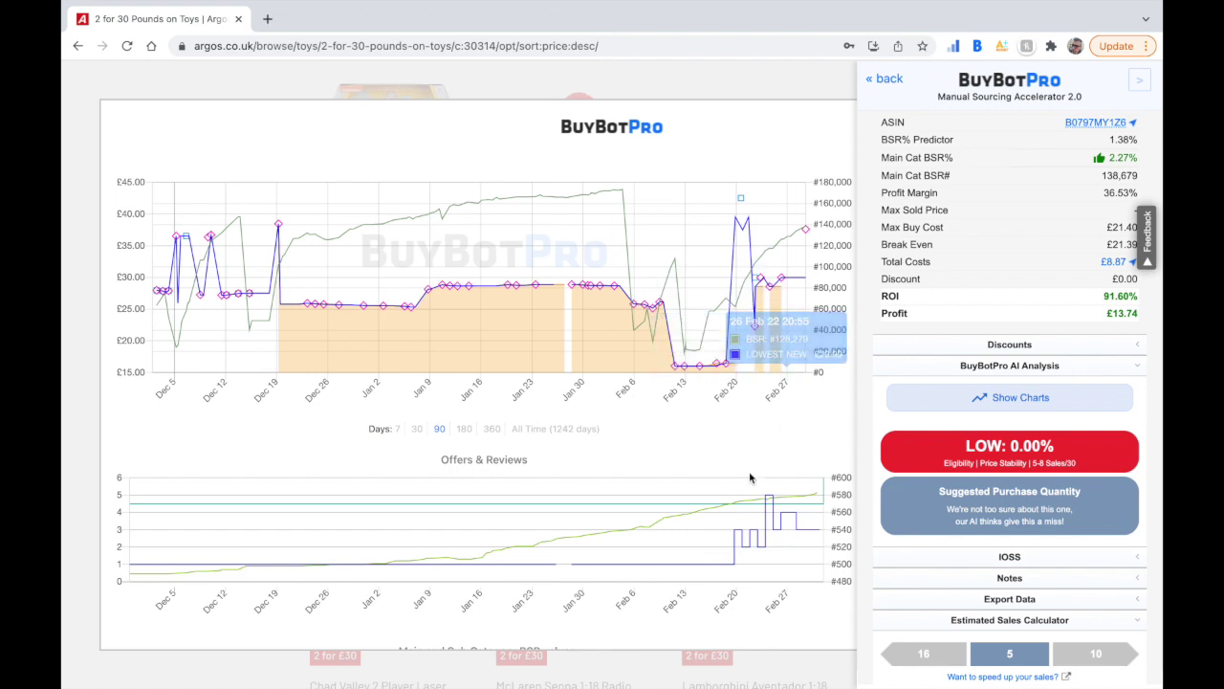
scroll(756, 431, "down", 1)
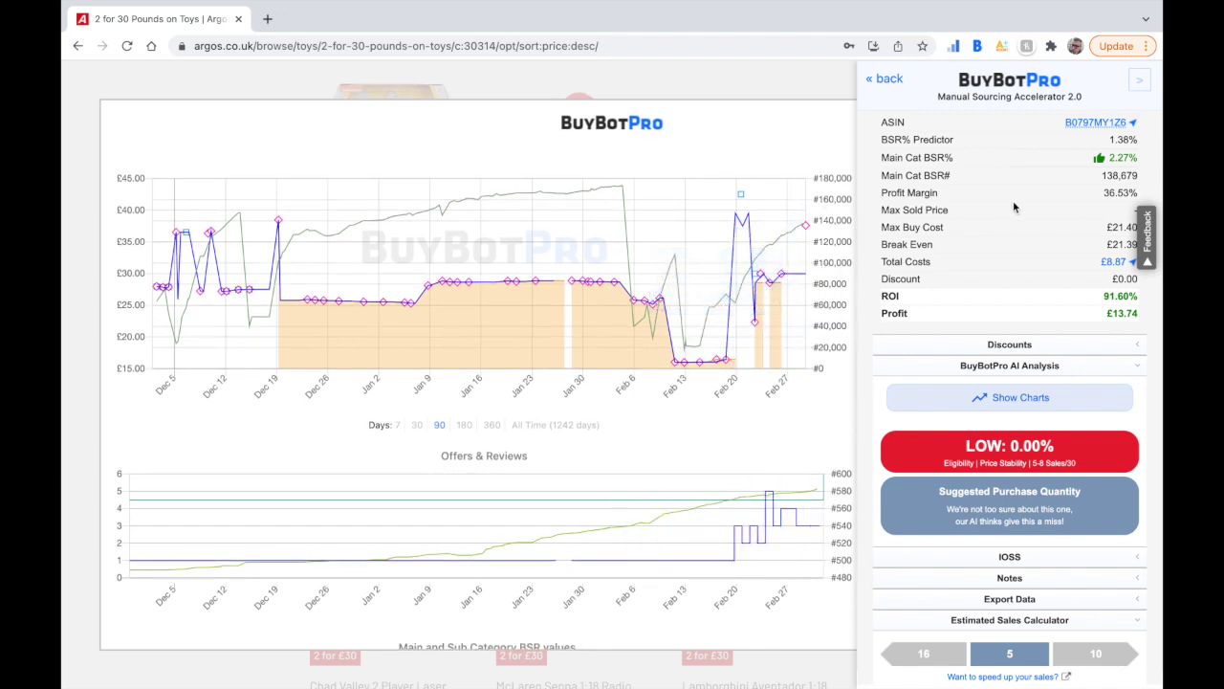
scroll(1007, 398, "down", 3)
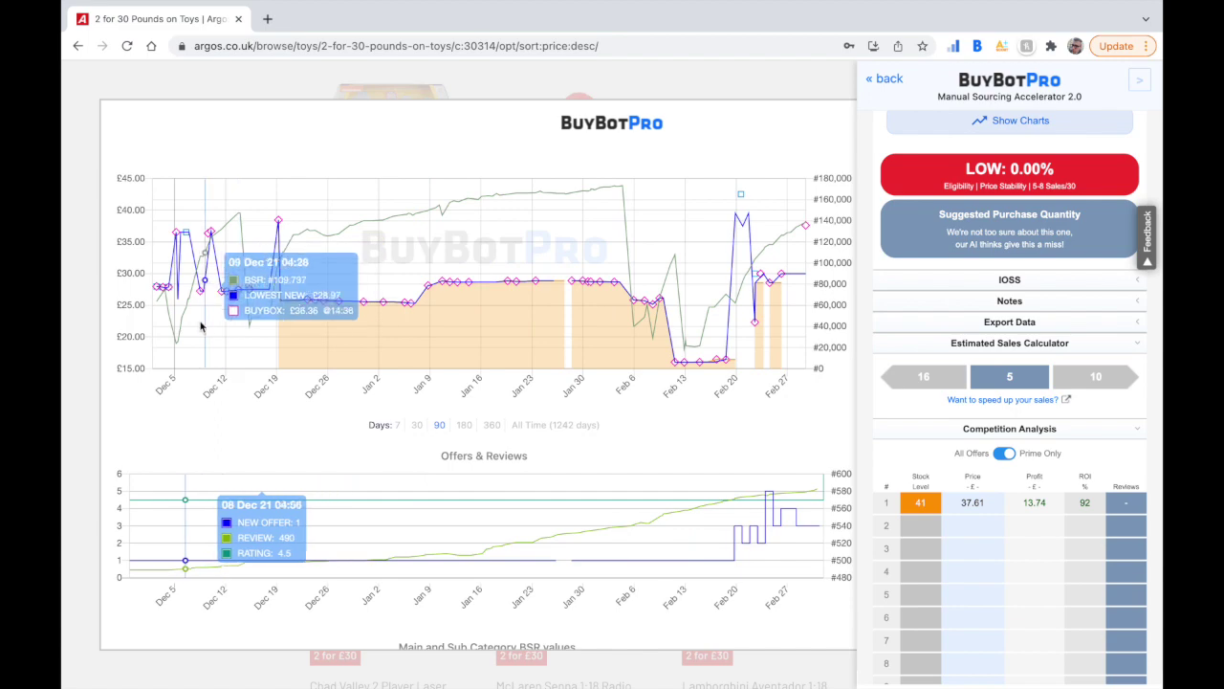
left_click(1138, 79)
- Close the charts, search BuyBotPro for the Stunt 1:24 Radio Controlled Sports Car, and open its matching listing
left_click(1141, 80)
scroll(904, 385, "down", 2)
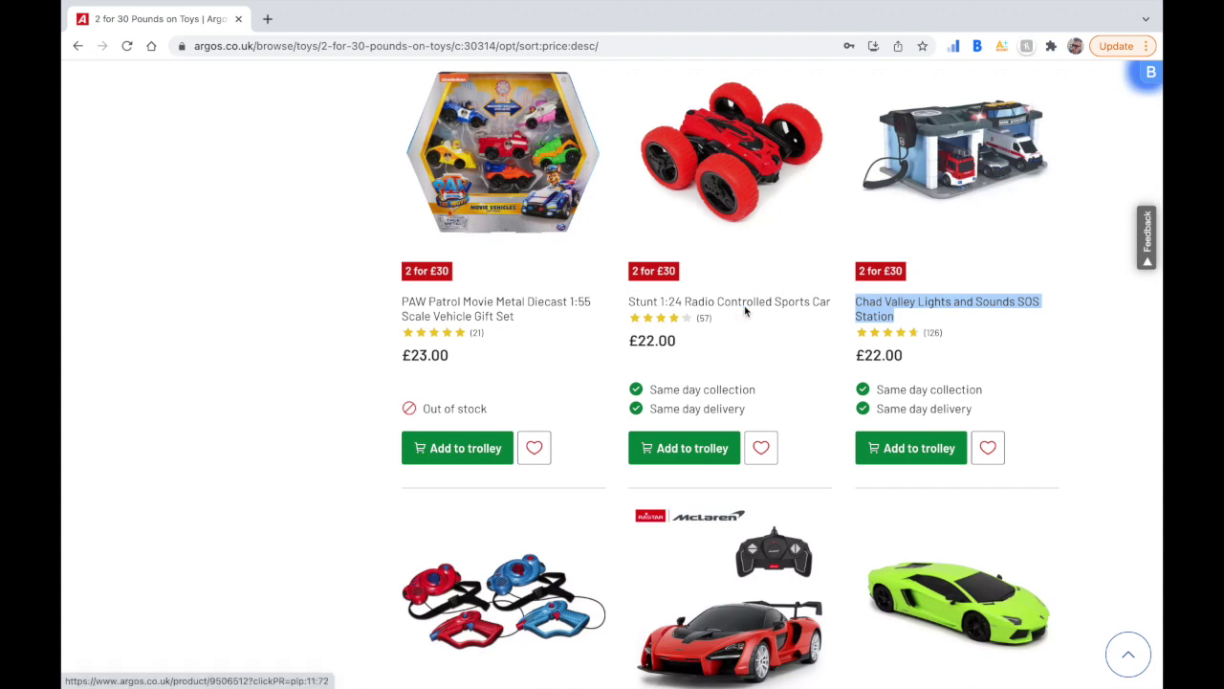
right_click(745, 309)
left_click(789, 516)
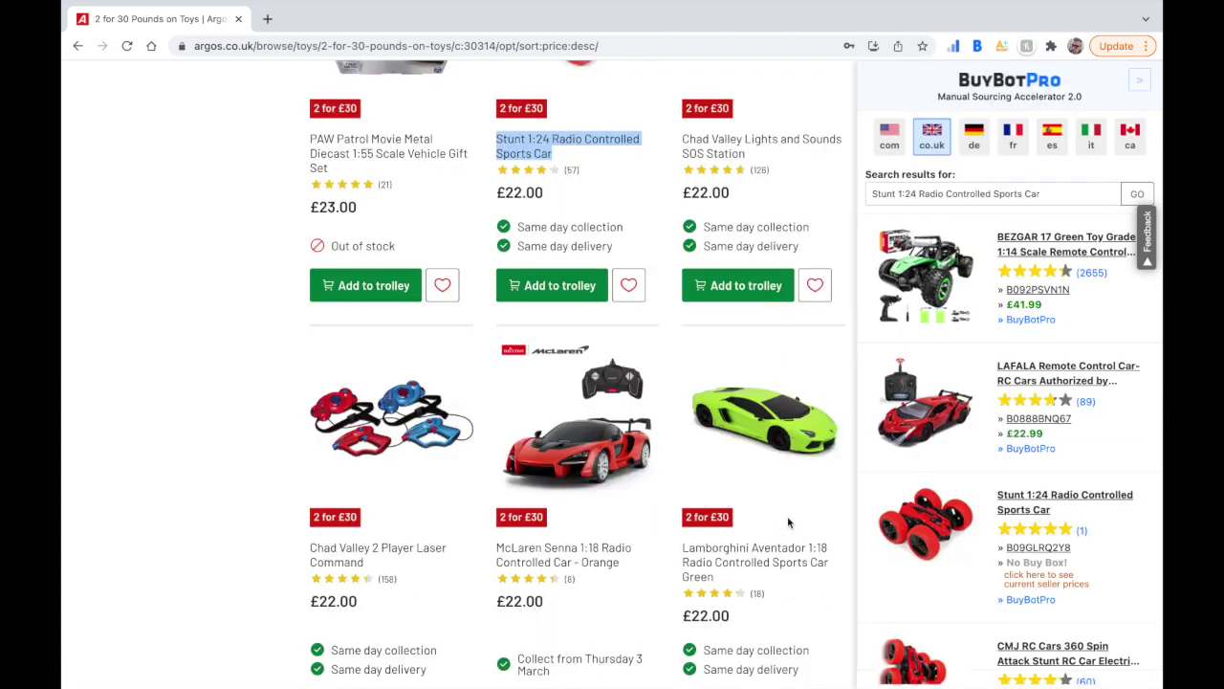
scroll(910, 561, "down", 2)
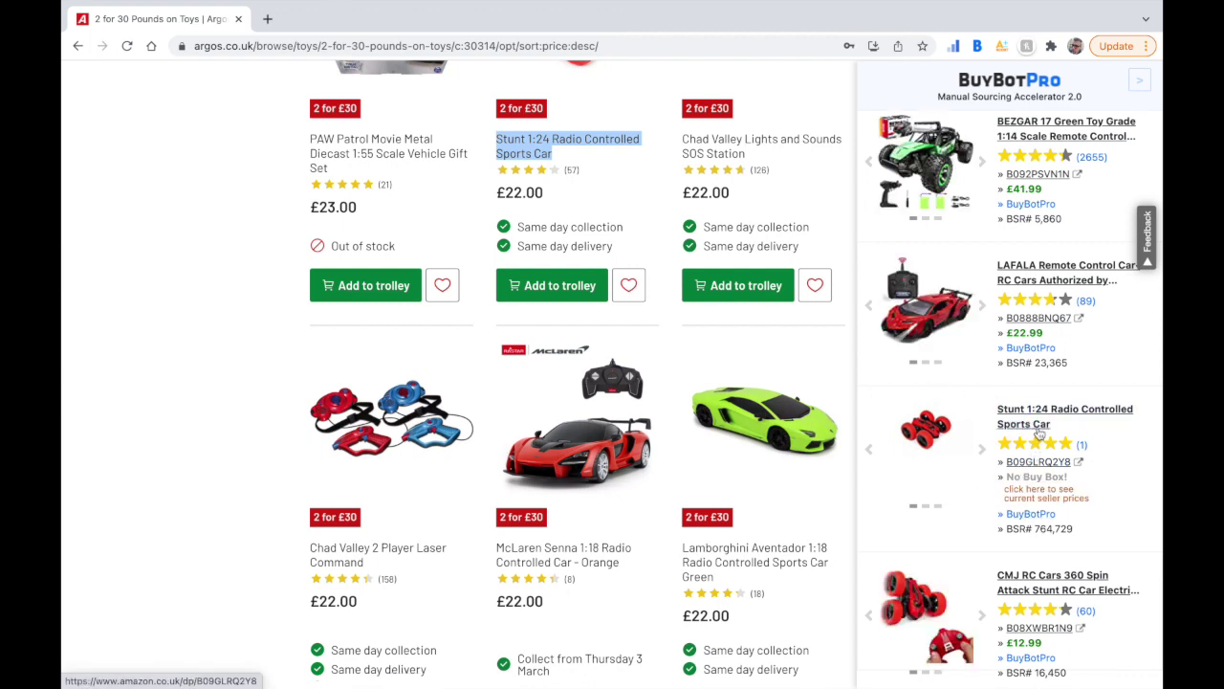
left_click(1041, 427)
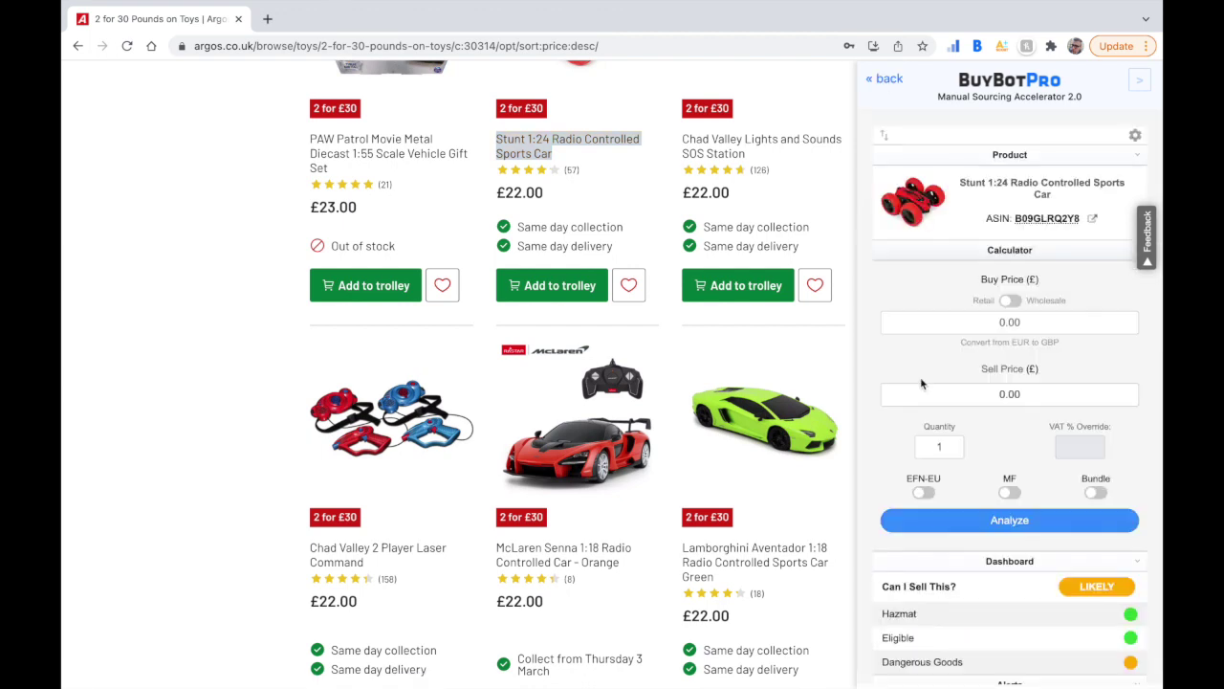
- Display the Stunt car's 90-day price, BSR and offers-and-reviews charts with the sidebar collapsed
scroll(921, 383, "down", 10)
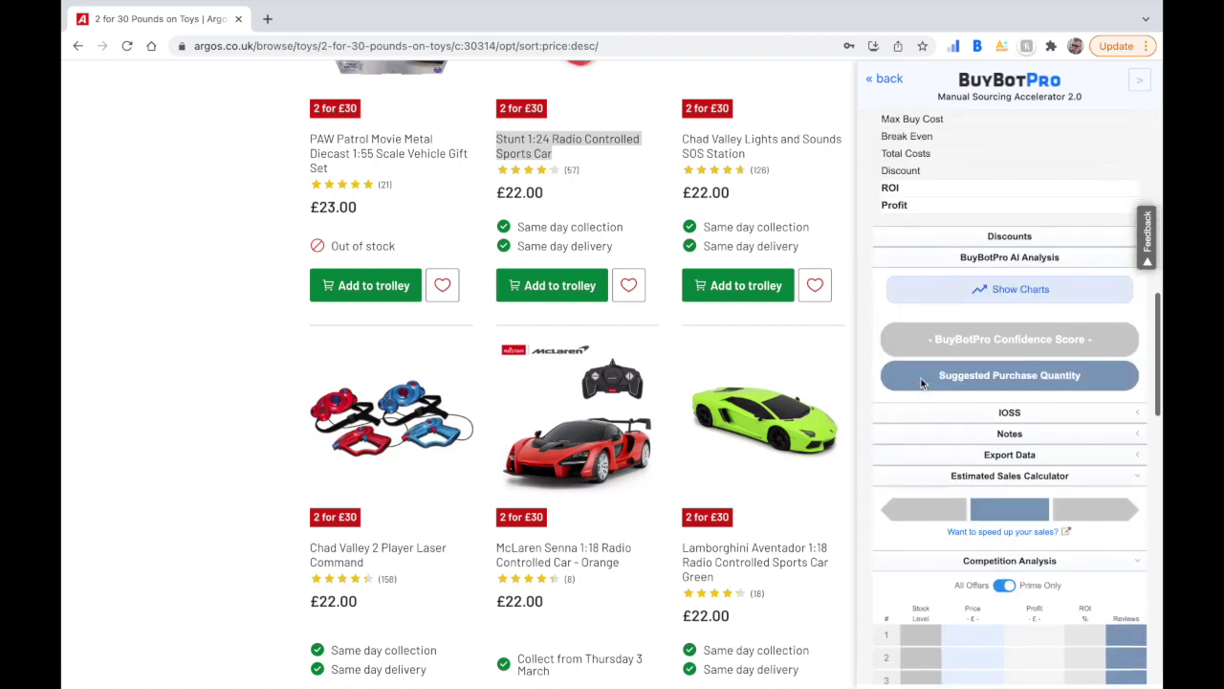
scroll(967, 510, "up", 6)
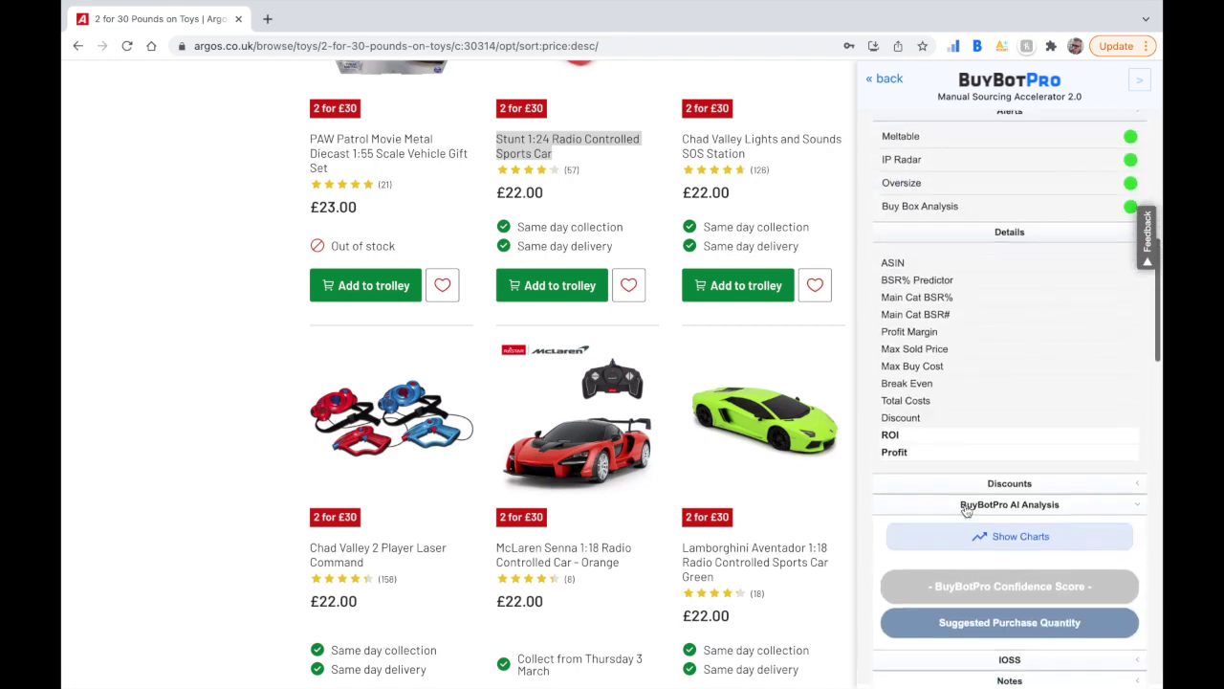
left_click(984, 551)
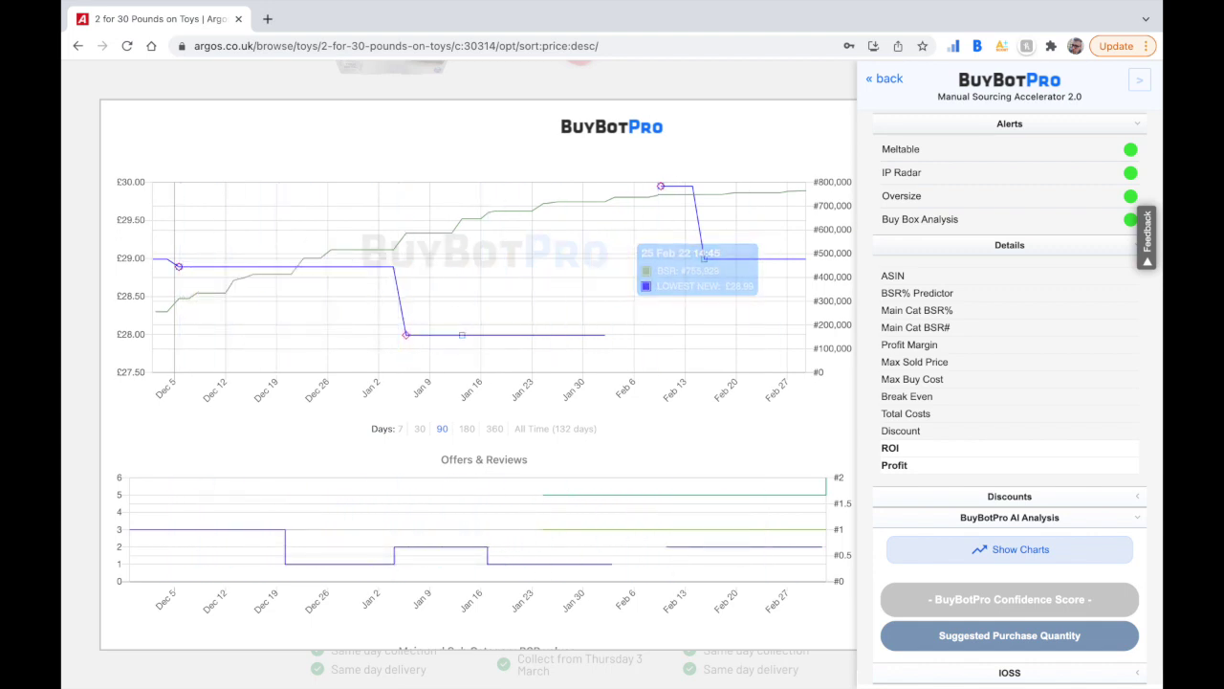
left_click(1140, 81)
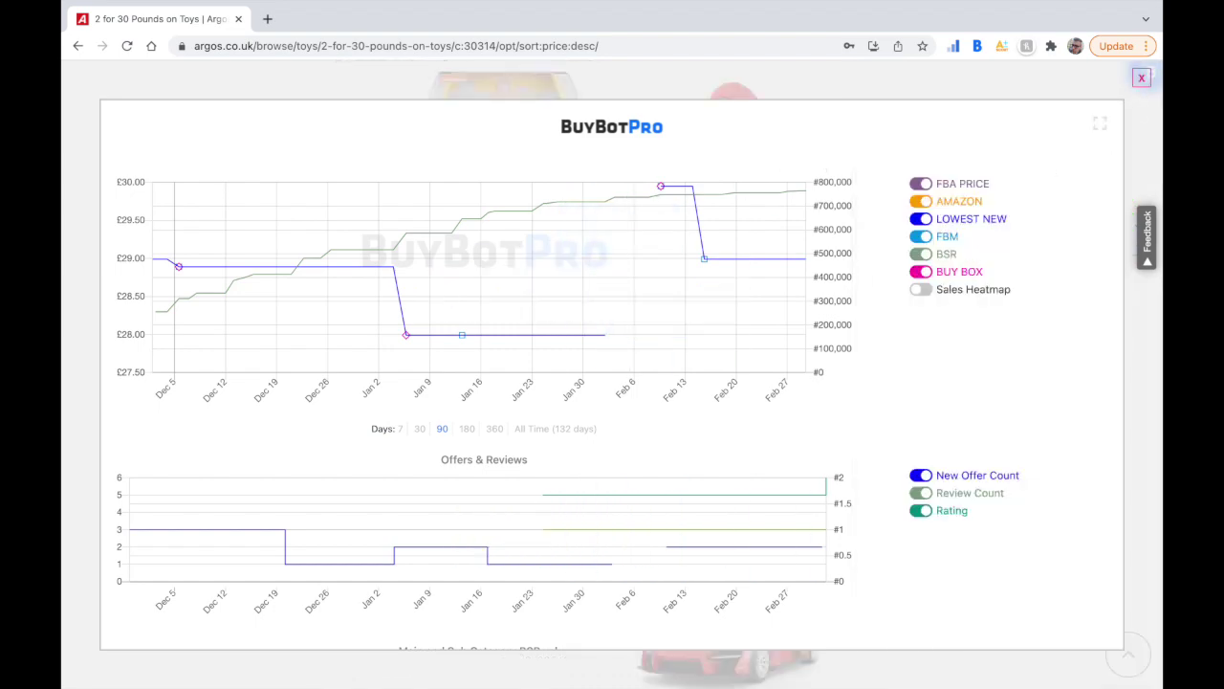
- Close the Stunt car chart overlay to return to the Argos 2 for £30 listing
left_click(1142, 78)
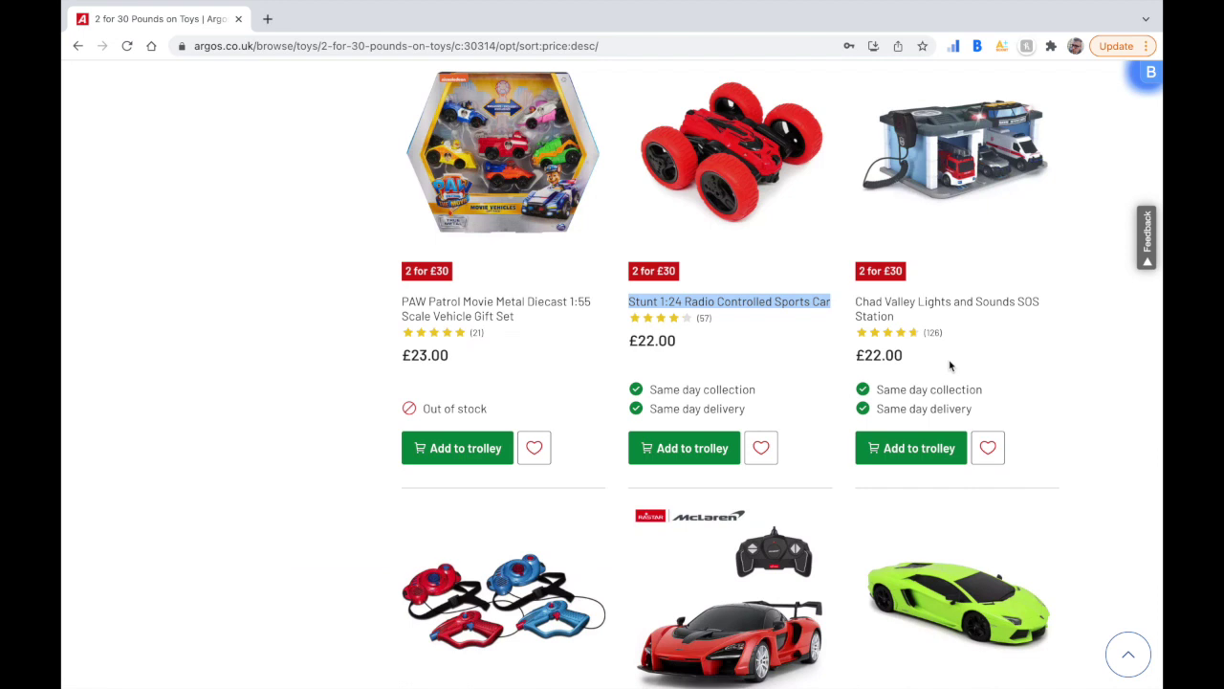